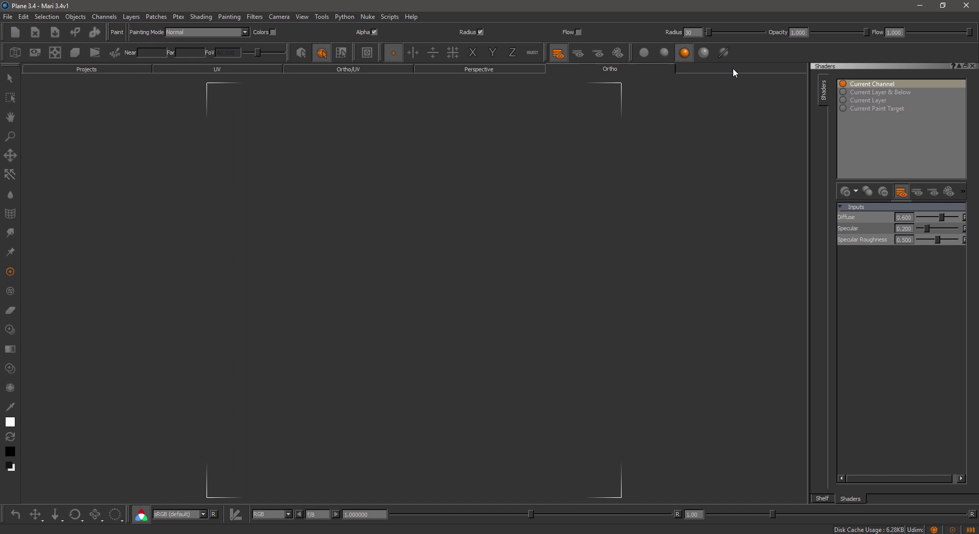
Show the Extension Pack toolbar in the interface
right_click(752, 52)
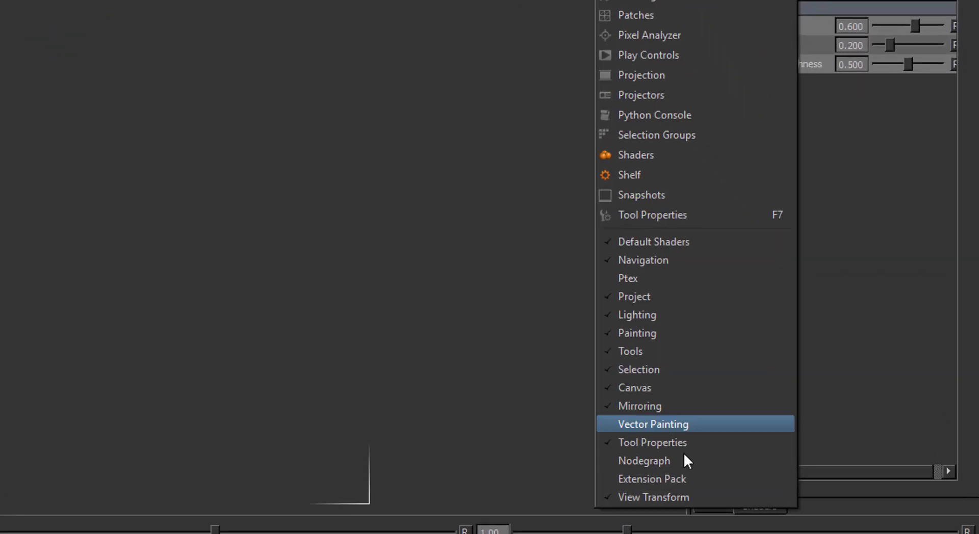
left_click(637, 479)
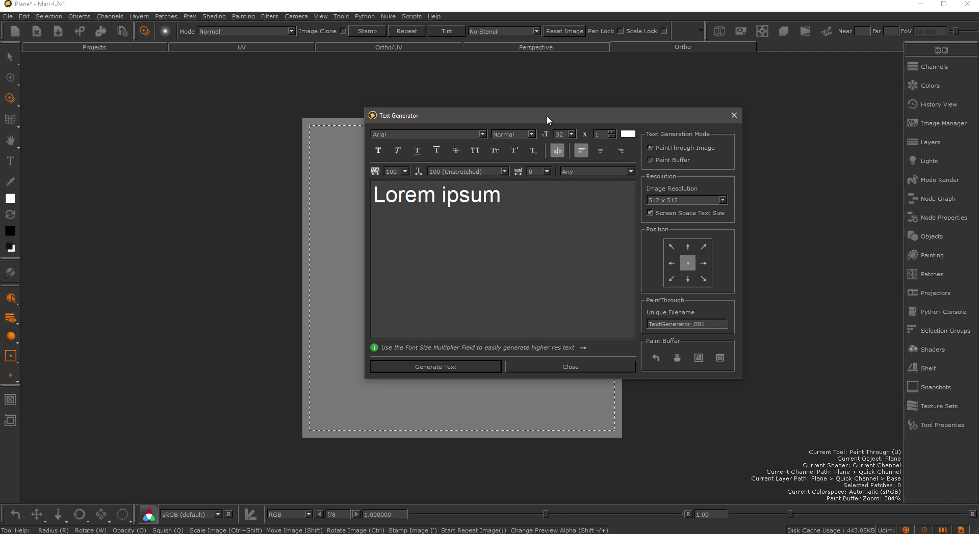
Uncover the canvas, reposition the "Lorem ipsum" paint-through image on the plane, and view its entry in the Image Manager
left_click_drag(547, 116, 596, 91)
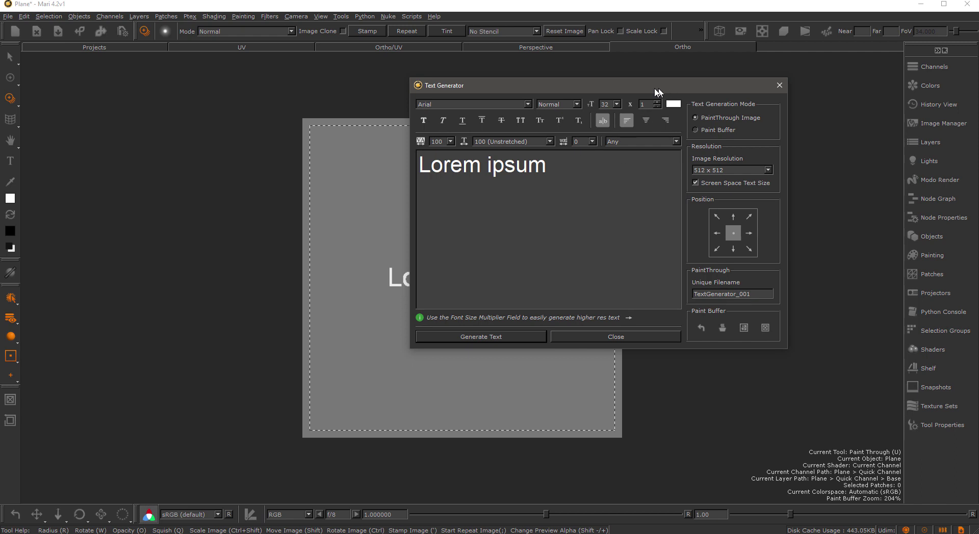
left_click_drag(666, 88, 650, 89)
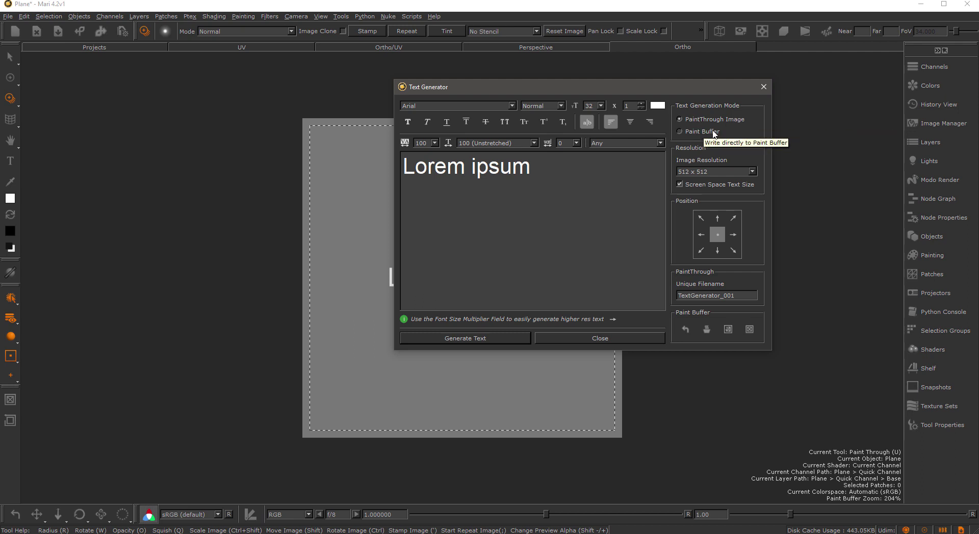
left_click_drag(657, 88, 771, 73)
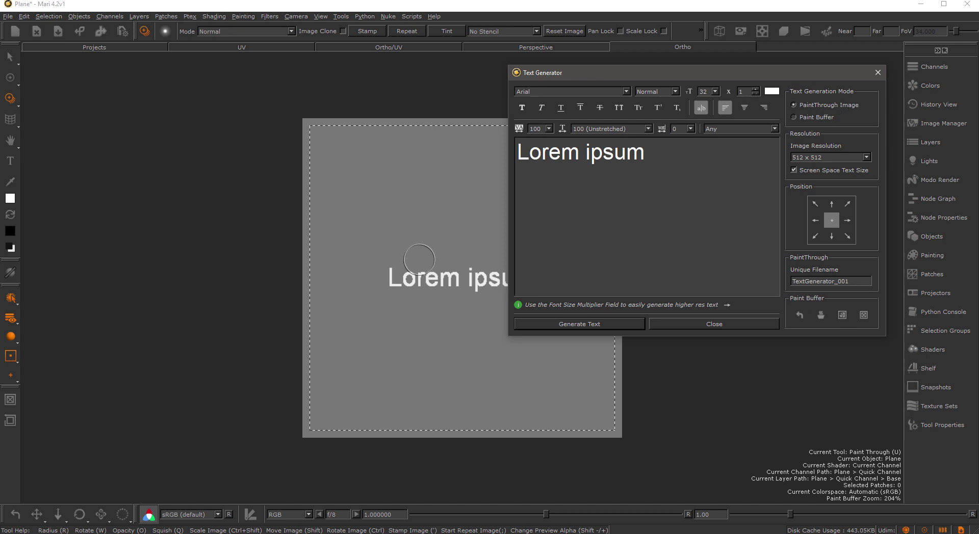
mouse_move(431, 234)
left_mouse_down("shift")
mouse_move(372, 228)
mouse_move(337, 176)
mouse_move(299, 185)
mouse_move(404, 214)
mouse_move(301, 208)
mouse_move(405, 256)
mouse_move(473, 234)
mouse_move(435, 260)
left_mouse_up("shift")
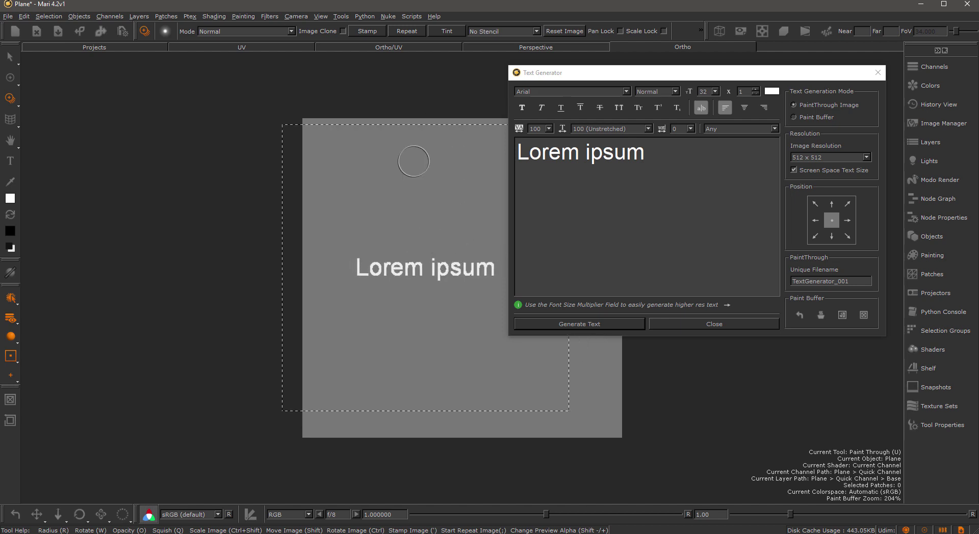
left_click(944, 124)
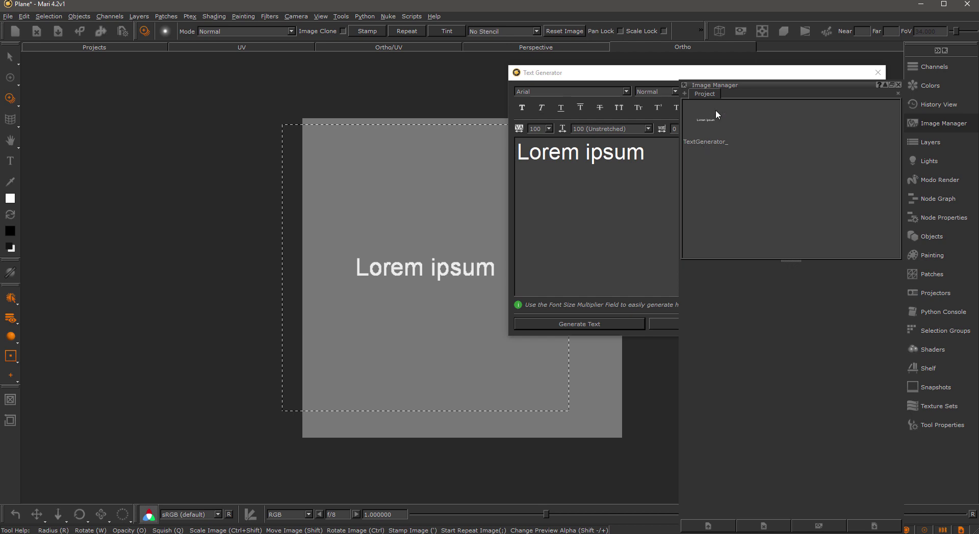
Replace the sample text in the Text Generator with "Test" and generate it as a paint-through image
left_click_drag(662, 75, 558, 71)
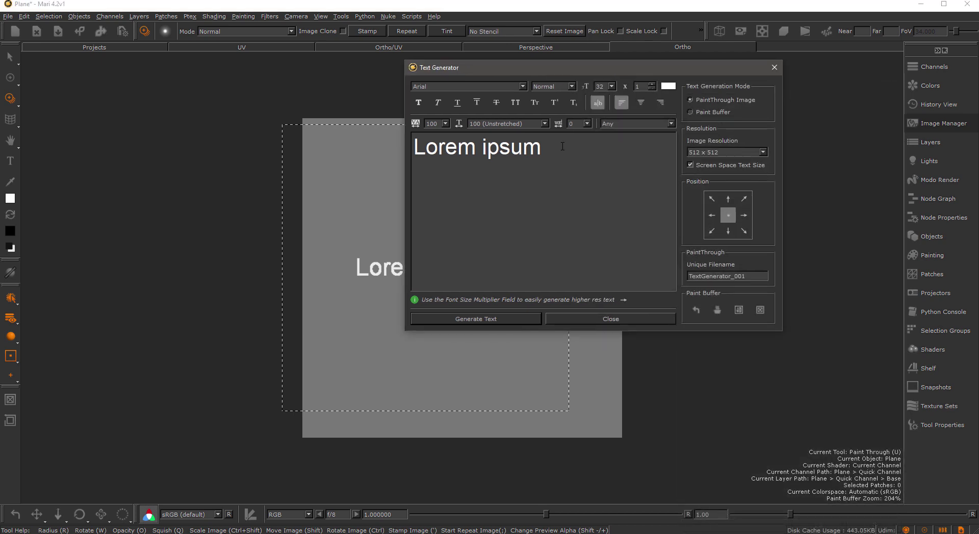
left_click_drag(563, 147, 343, 138)
type("Test")
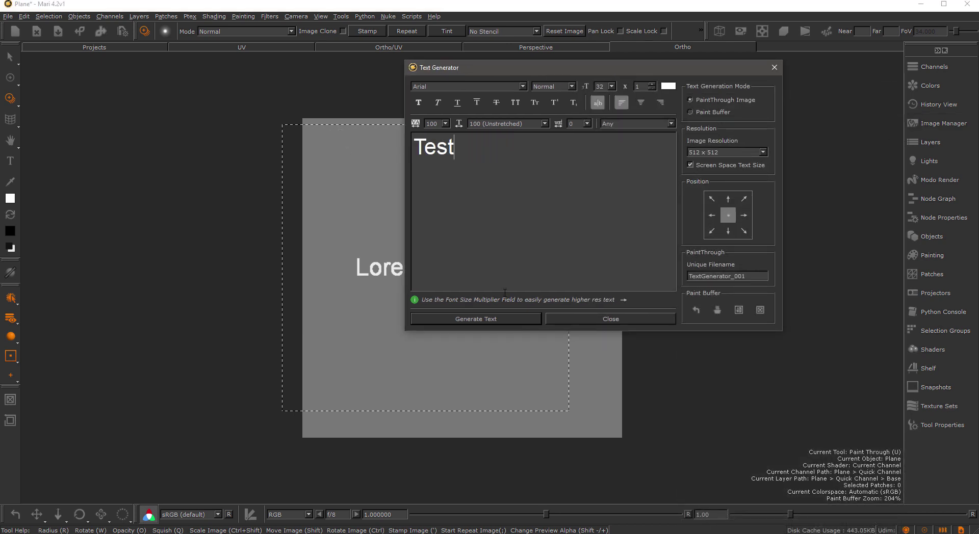
left_click(522, 318)
Examine the generated "Test" image in the Image Manager and move the Text Generator window clear of it
left_click(937, 125)
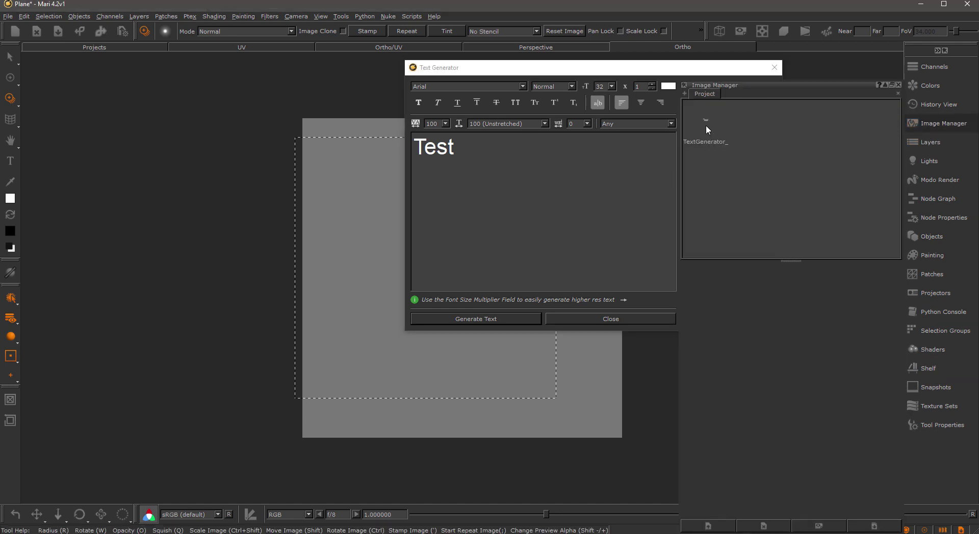
left_click(937, 123)
left_click_drag(666, 72, 489, 80)
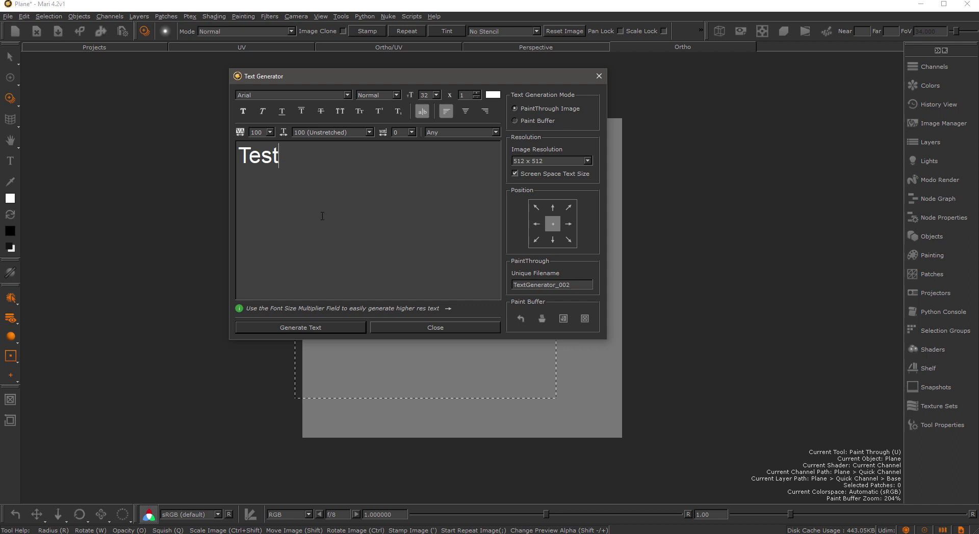
left_click(944, 121)
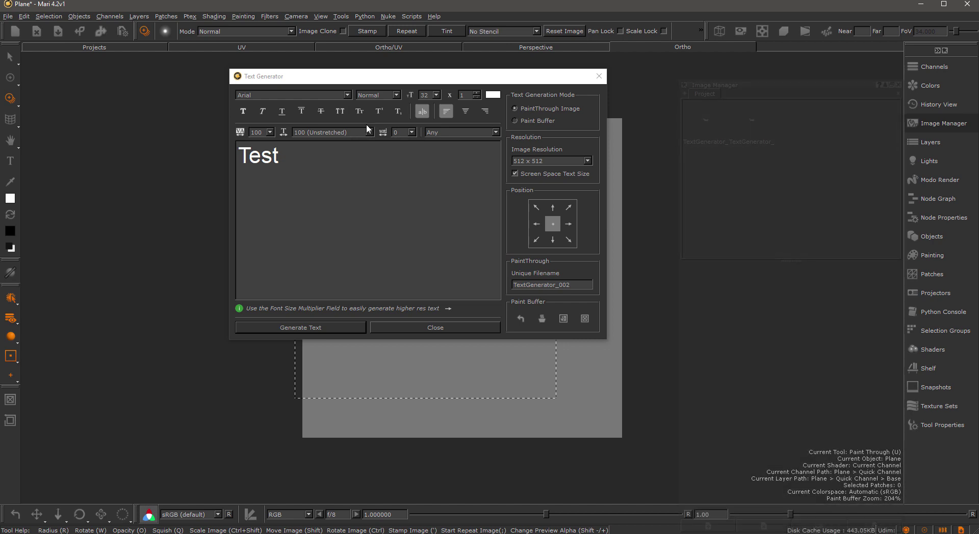
Enable the IMAGES/QUICK UNPROJECT (Import/Export) path in the project defaults and select its path for editing
left_click(8, 17)
left_click(34, 77)
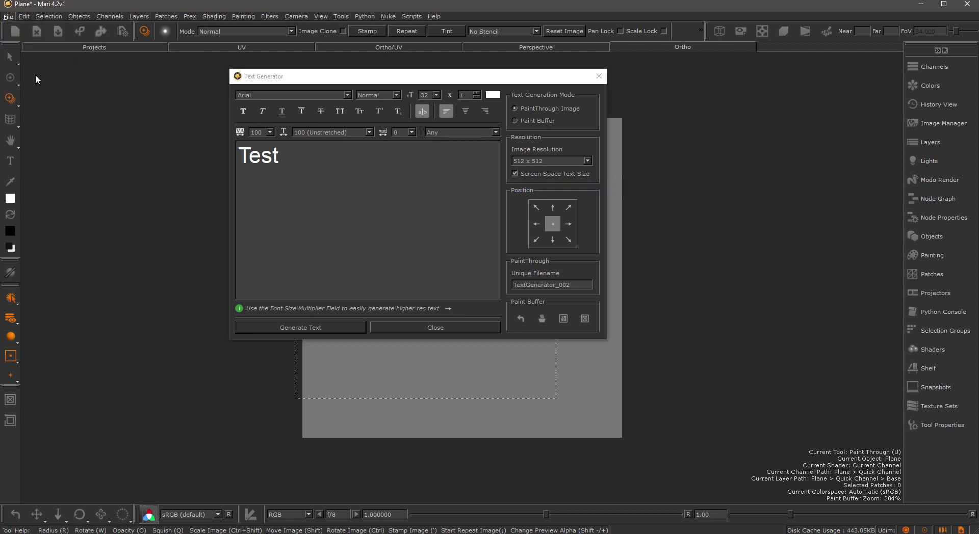
left_click(318, 248)
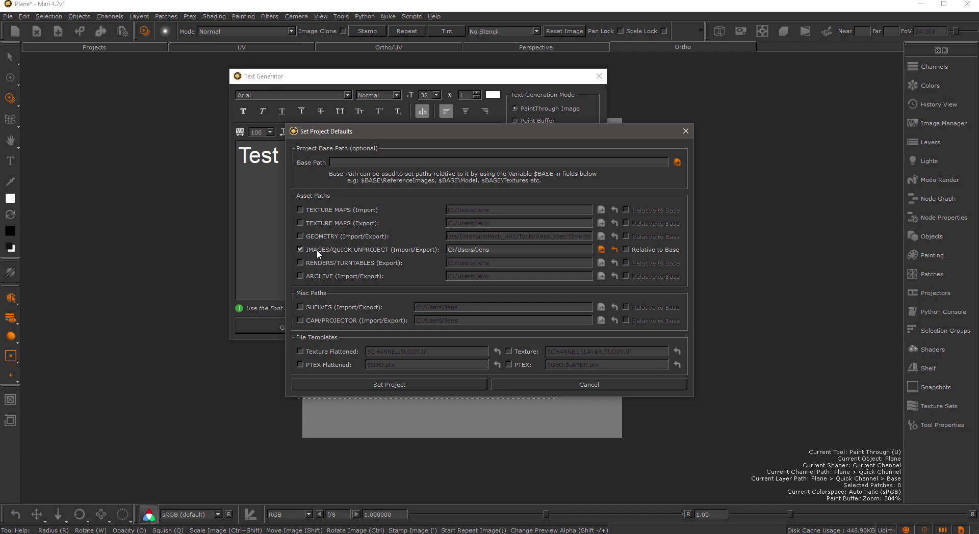
left_click_drag(506, 250, 430, 246)
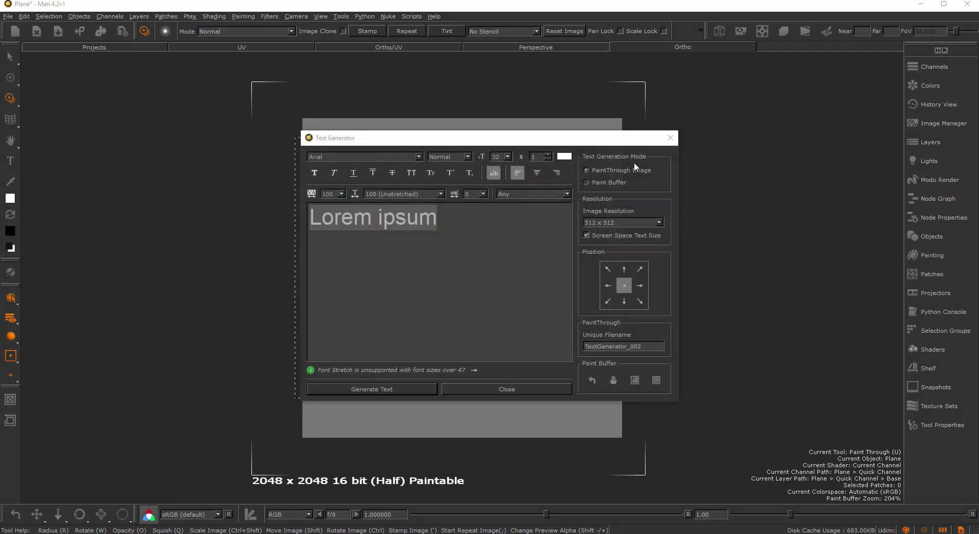
Switch the text generation mode to Paint Buffer and move the Text Generator window aside to expose the plane
left_click(604, 182)
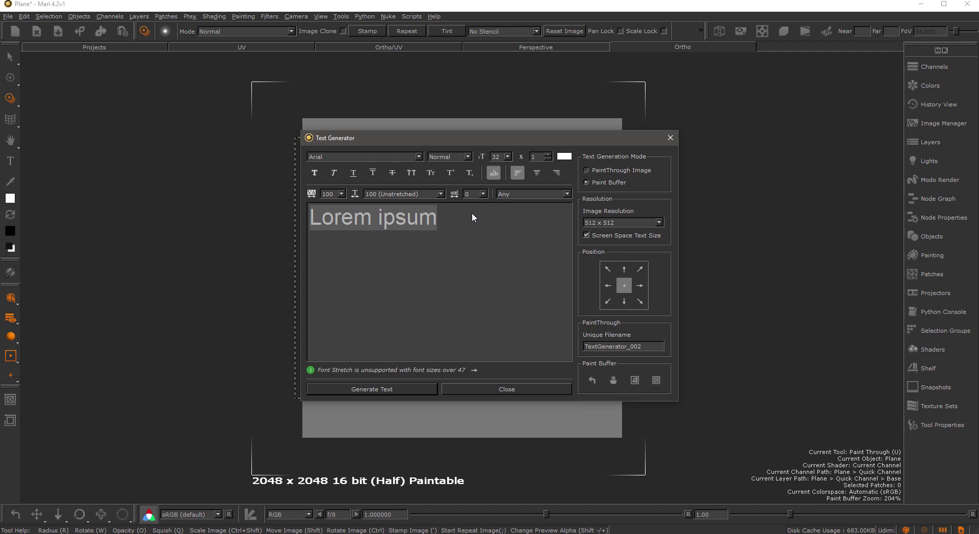
left_click(448, 136)
left_click_drag(449, 136, 726, 121)
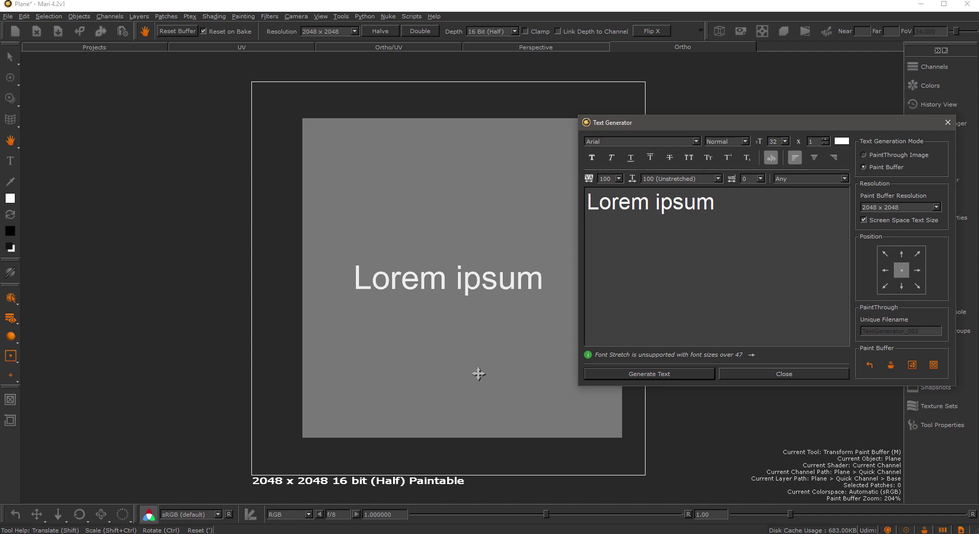
Try moving the "Lorem ipsum" text with the Transform Paint Buffer tool, and reset the paint buffer transform
left_click(16, 144)
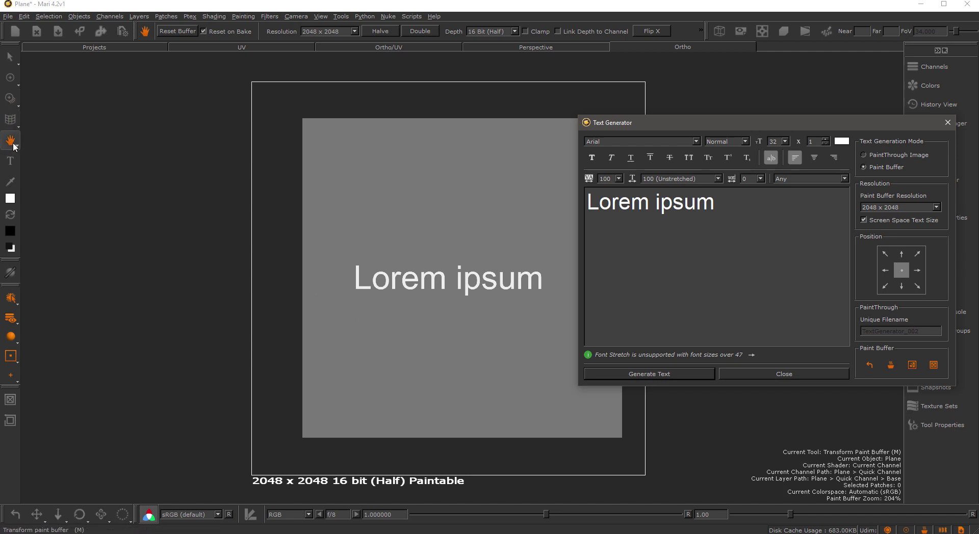
mouse_move(393, 269)
left_mouse_down()
mouse_move(284, 185)
mouse_move(407, 253)
mouse_move(406, 317)
left_mouse_up()
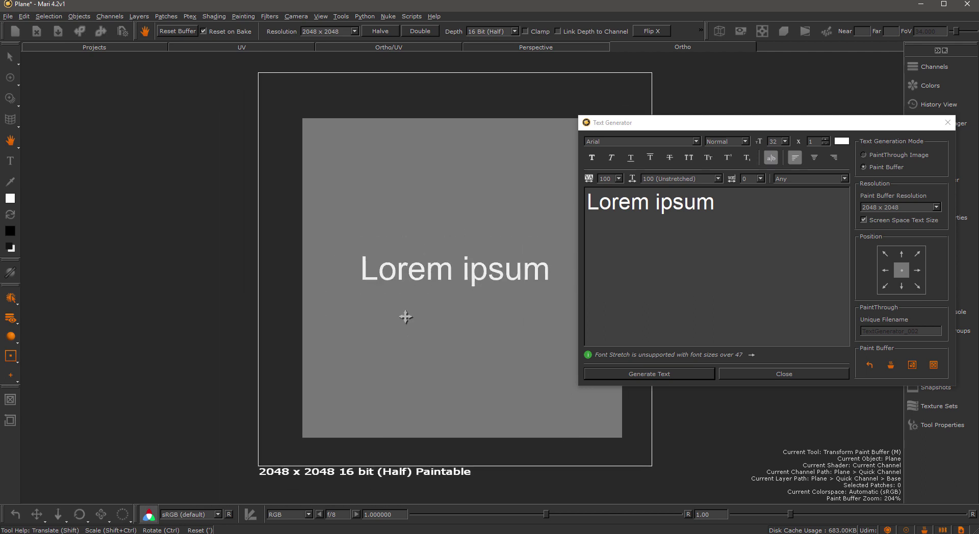
mouse_move(173, 350)
left_mouse_down("ctrl")
mouse_move(162, 247)
mouse_move(172, 349)
left_mouse_up("ctrl")
left_click_drag(481, 385, 478, 383, "shift")
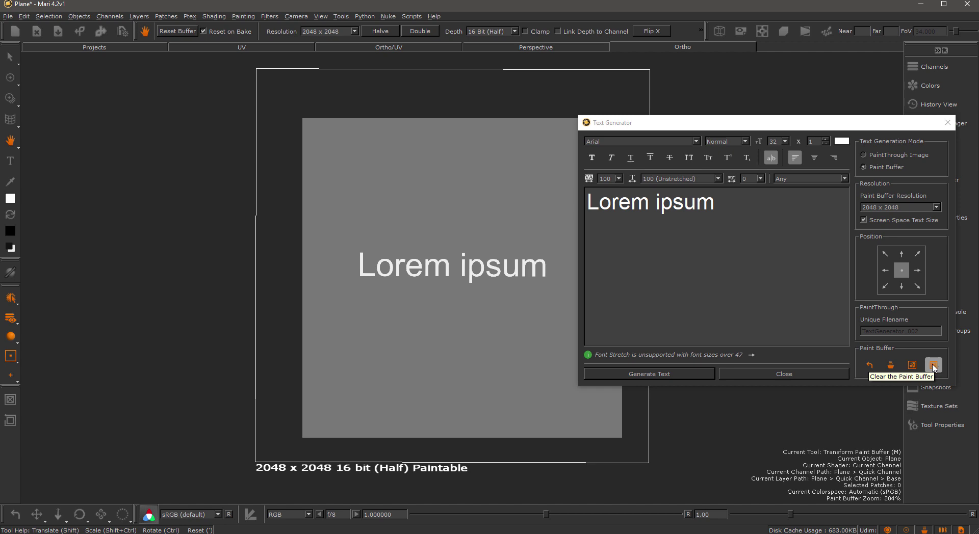
mouse_move(706, 452)
left_mouse_down("ctrl")
mouse_move(557, 491)
mouse_move(378, 460)
mouse_move(446, 463)
left_mouse_up("ctrl")
left_click(869, 365)
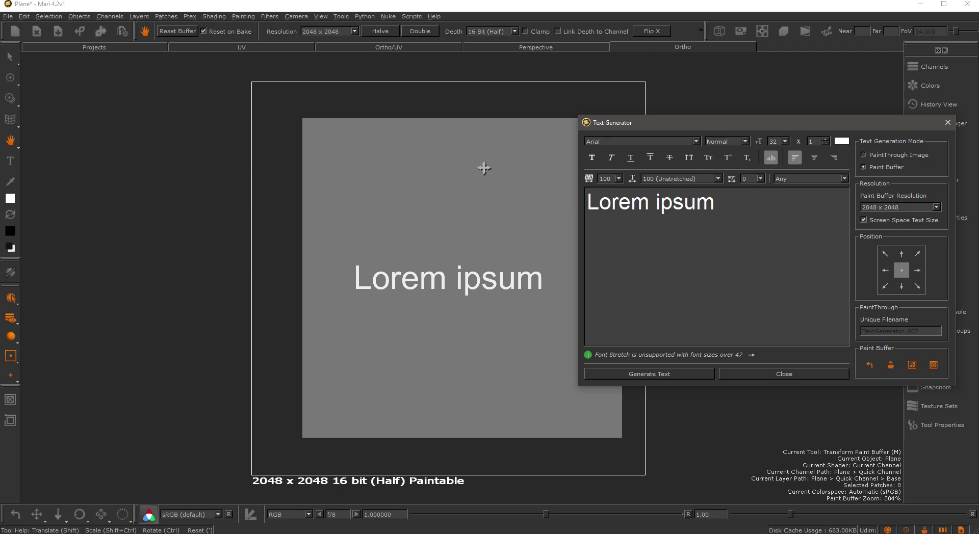
Move the paint buffer sideways off the plane and stretch it horizontally to more than twice its width
mouse_move(444, 197)
left_mouse_down()
mouse_move(251, 164)
mouse_move(291, 186)
mouse_move(221, 174)
left_mouse_up()
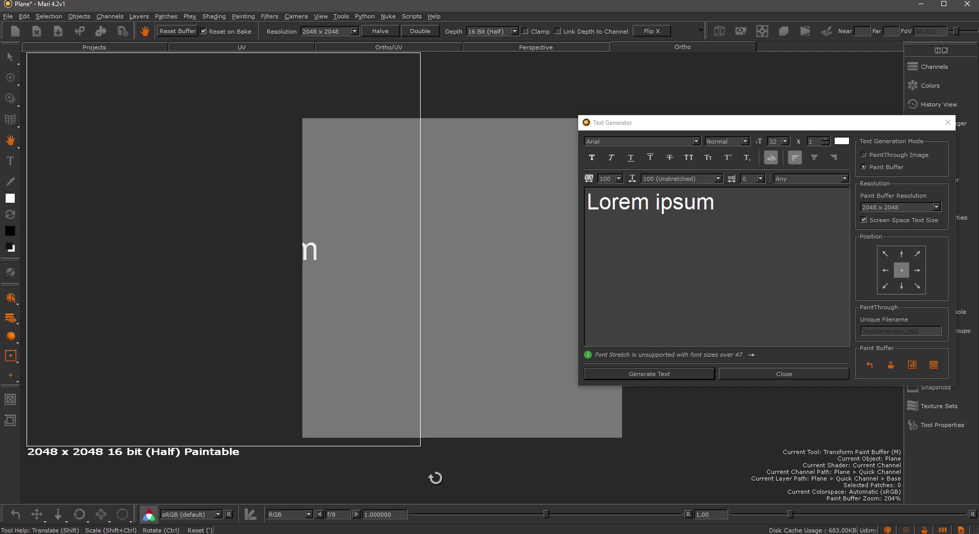
left_click_drag(420, 450, 885, 492)
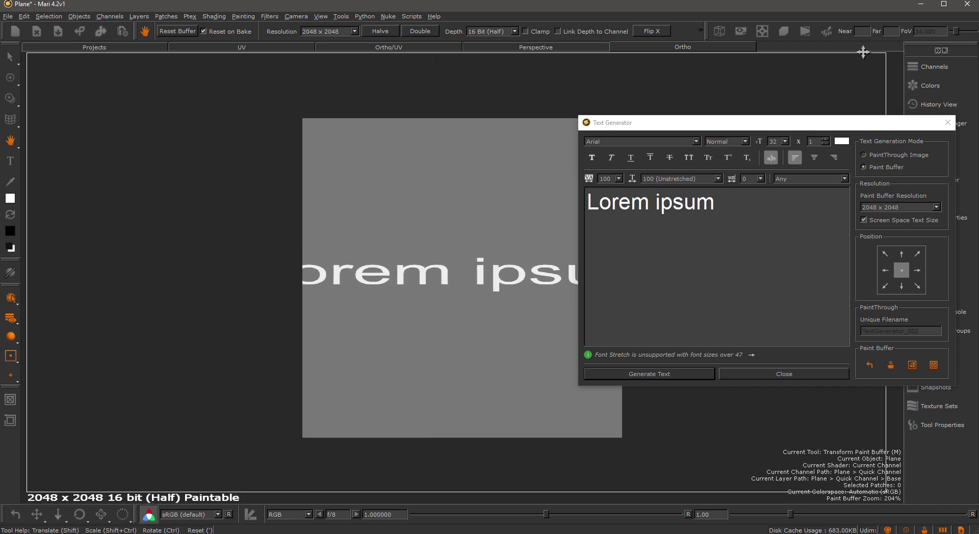
Close and reopen the Text Generator, and move its window away from the text on the plane
left_click(802, 374)
left_click(10, 161)
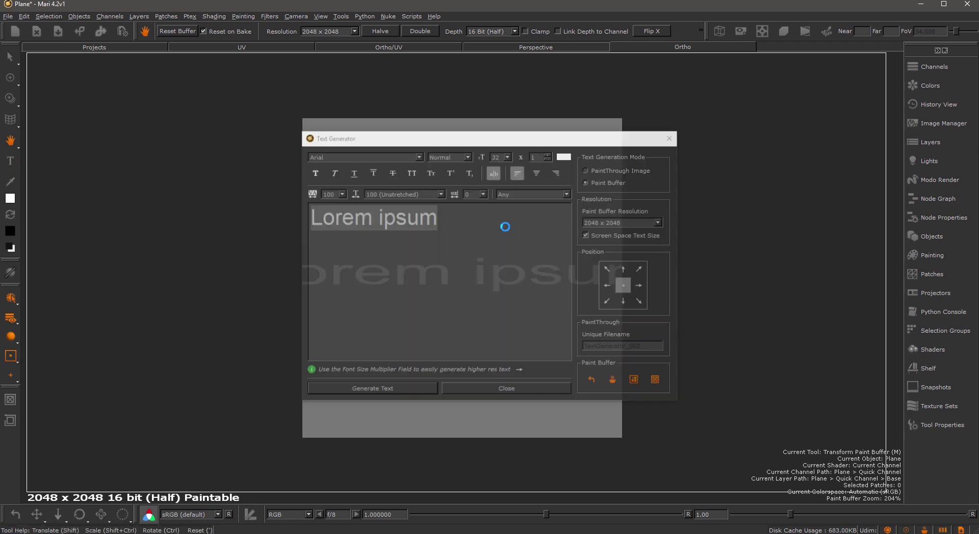
left_click_drag(459, 139, 761, 111)
Shrink the stretched paint buffer so it frames the plane again, and nudge the "Lorem ipsum" text slightly upward
mouse_move(452, 302)
left_mouse_down()
mouse_move(330, 246)
mouse_move(220, 109)
mouse_move(220, 75)
left_mouse_up()
left_click(894, 353)
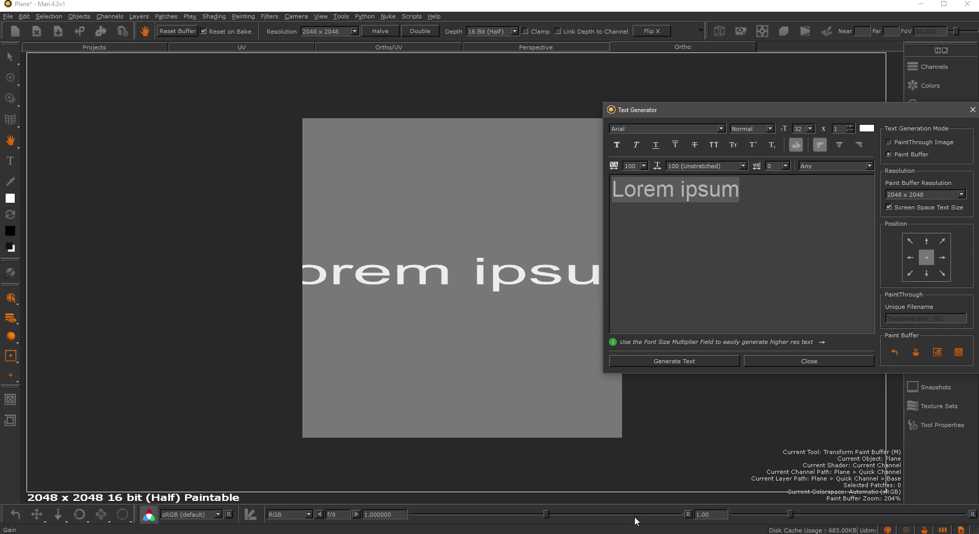
left_click_drag(806, 455, 563, 329, "ctrl+shift")
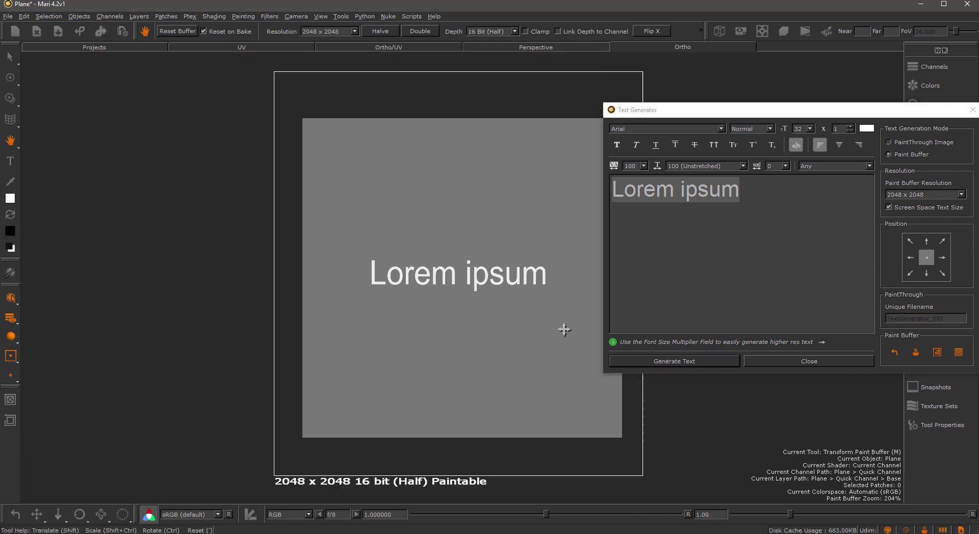
left_click_drag(856, 112, 804, 94)
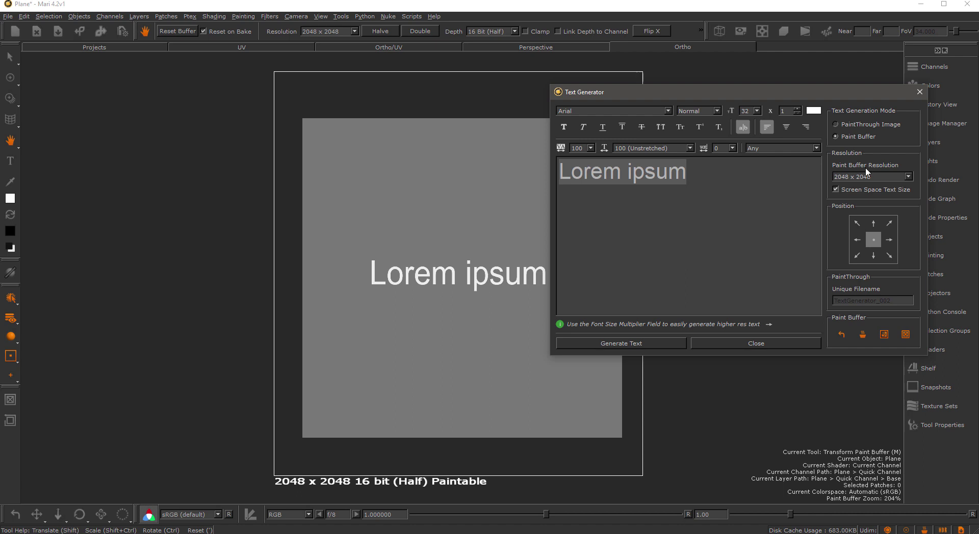
left_click(860, 124)
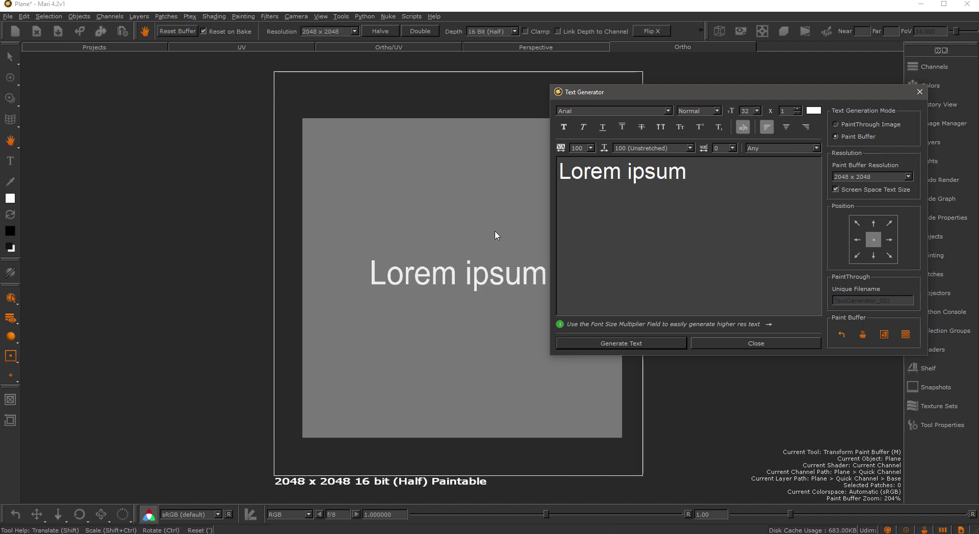
left_click_drag(495, 246, 492, 240)
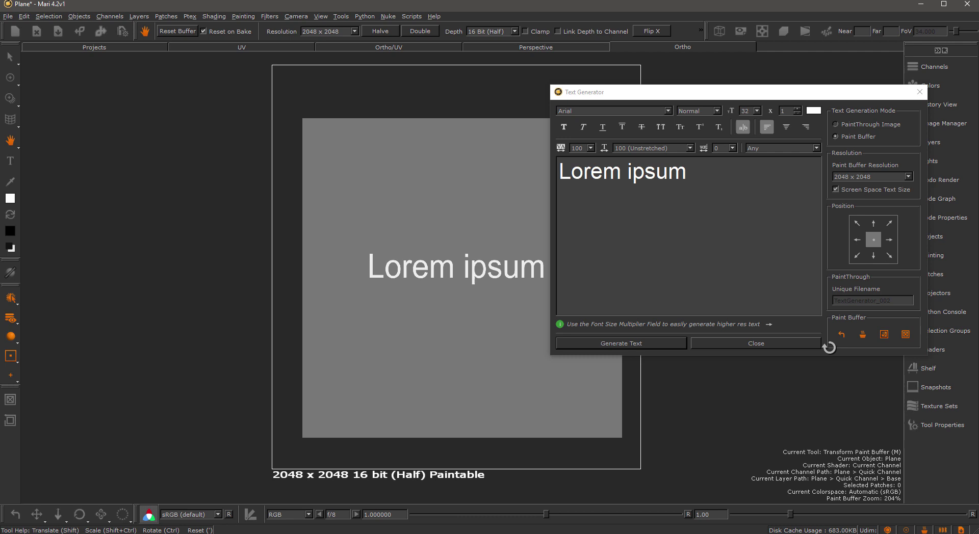
Set the paint buffer resolution to 512 x 512 and shift the "Lorem ipsum" text slightly on the plane
left_click(874, 176)
left_click(865, 159)
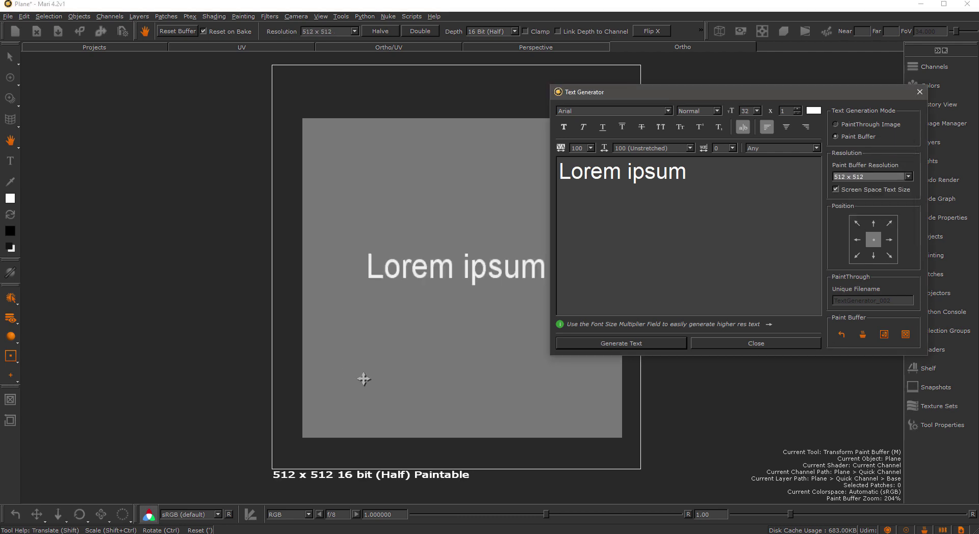
mouse_move(436, 306)
left_mouse_down()
mouse_move(468, 301)
mouse_move(443, 301)
mouse_move(444, 331)
left_mouse_up()
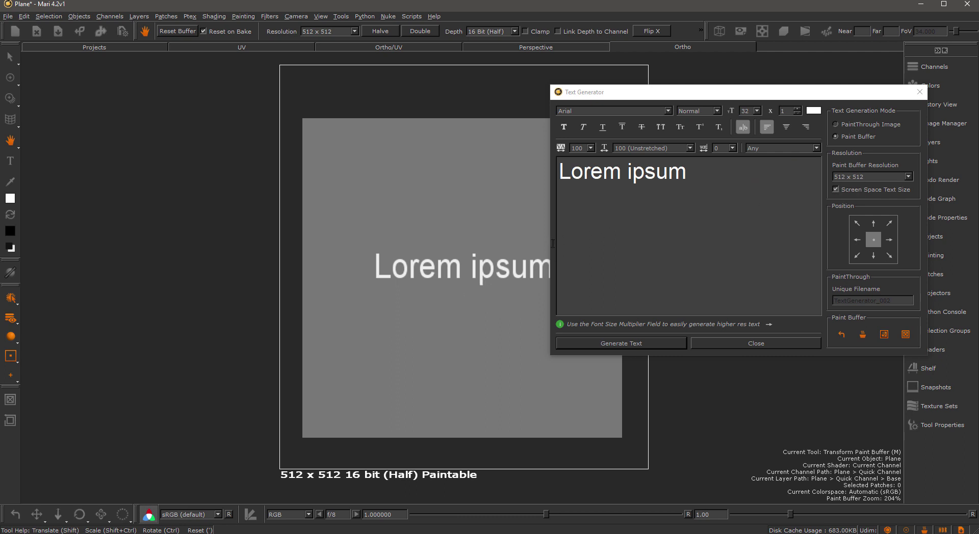
left_click_drag(503, 266, 499, 263, "shift")
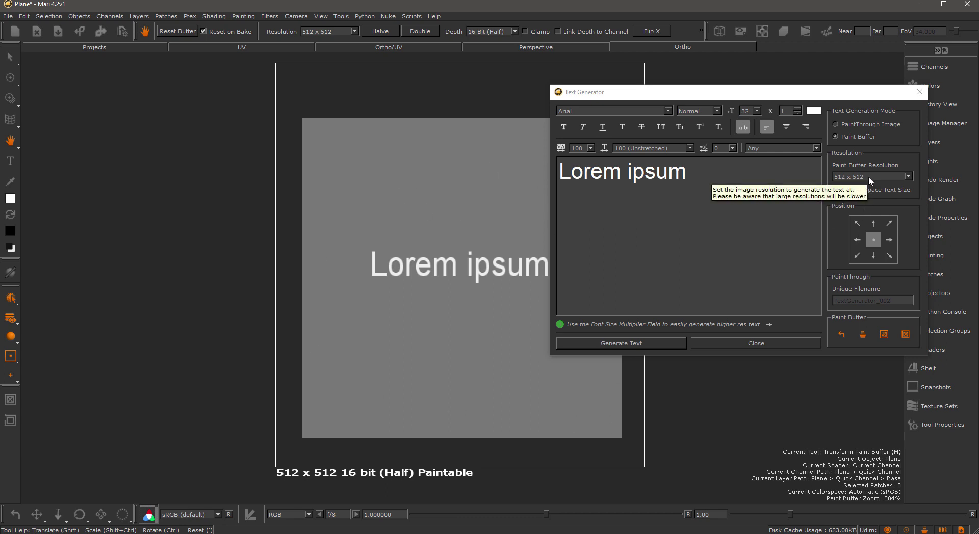
Set the paint buffer resolution to 2048 x 2048 with Screen Space Text Size disabled, and re-enable that option
left_click(857, 193)
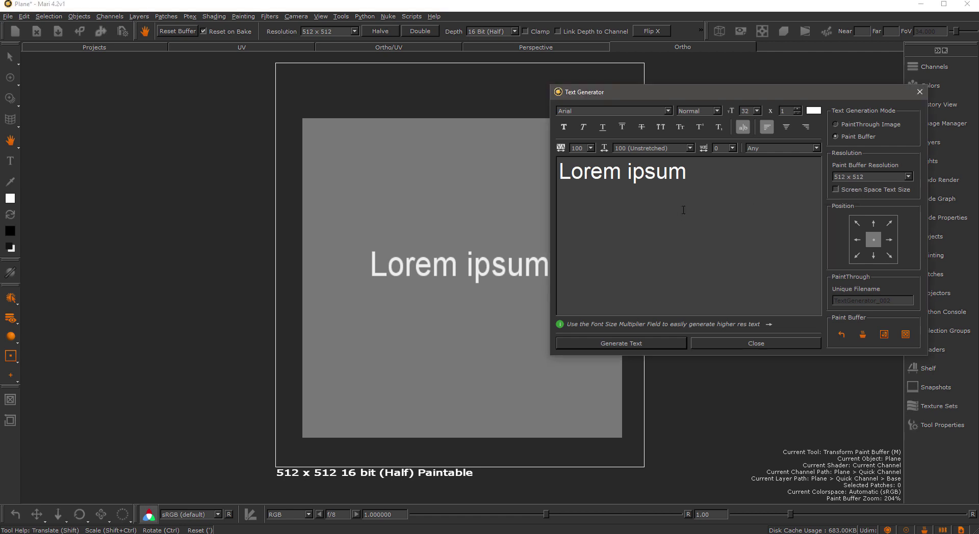
left_click(866, 179)
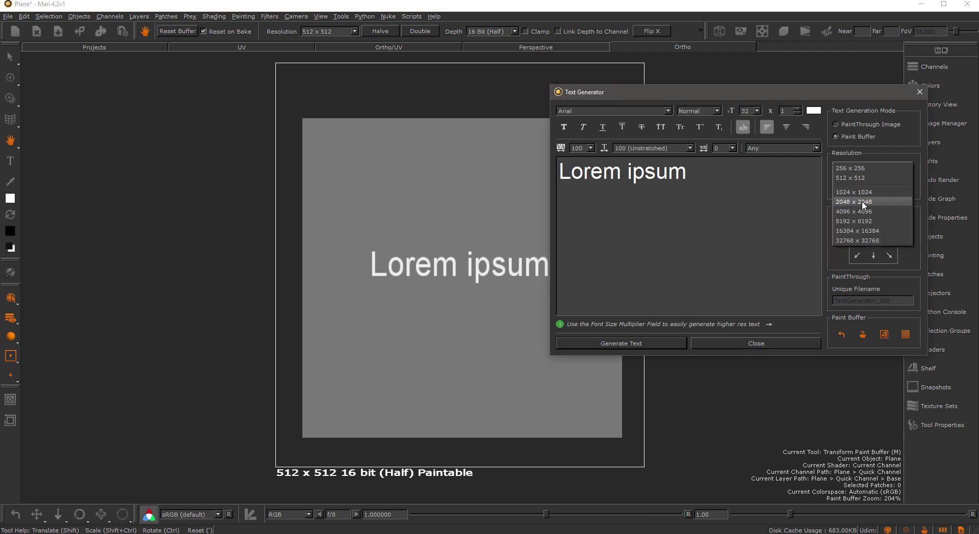
left_click(863, 202)
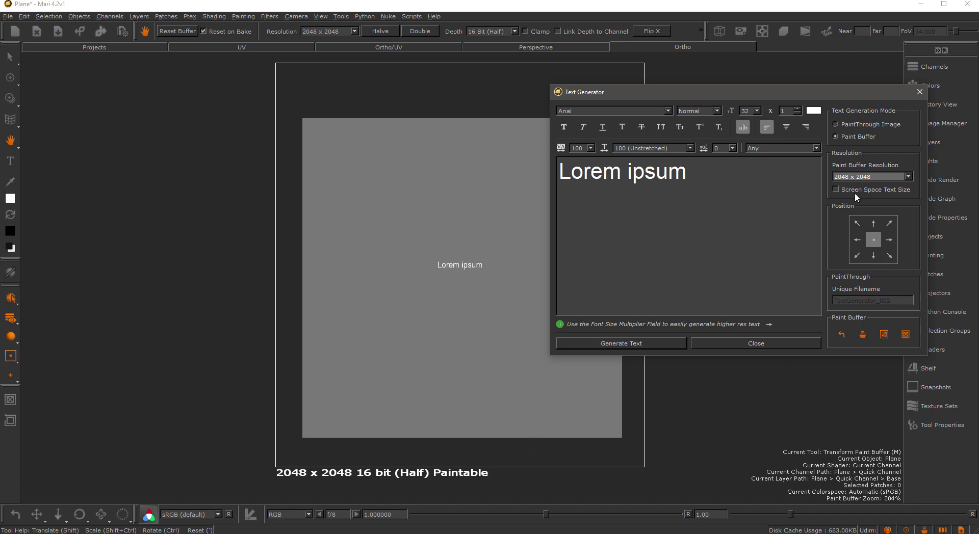
left_click(835, 189)
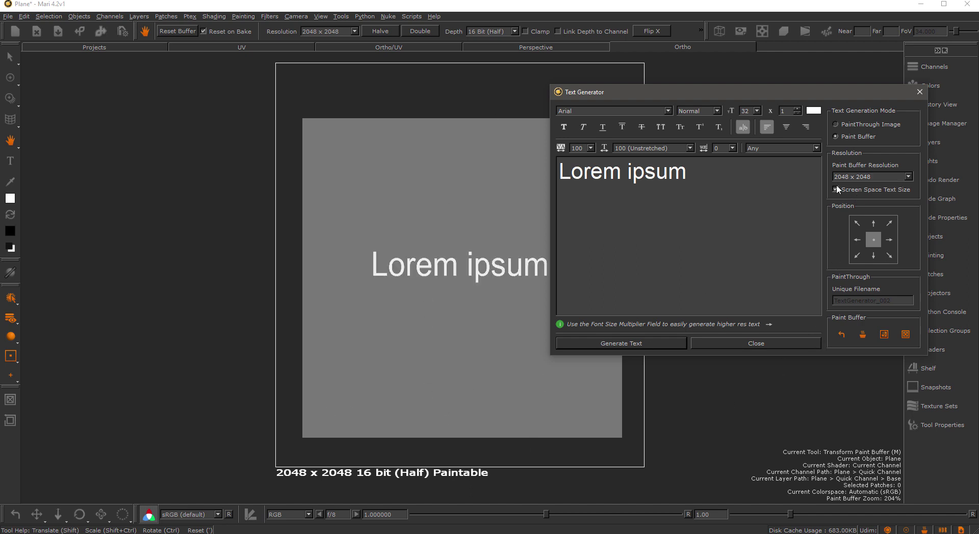
Switch the paint buffer resolution to 1024 x 1024 and back to 2048 x 2048, and shrink the buffer inside the plane
left_click(867, 177)
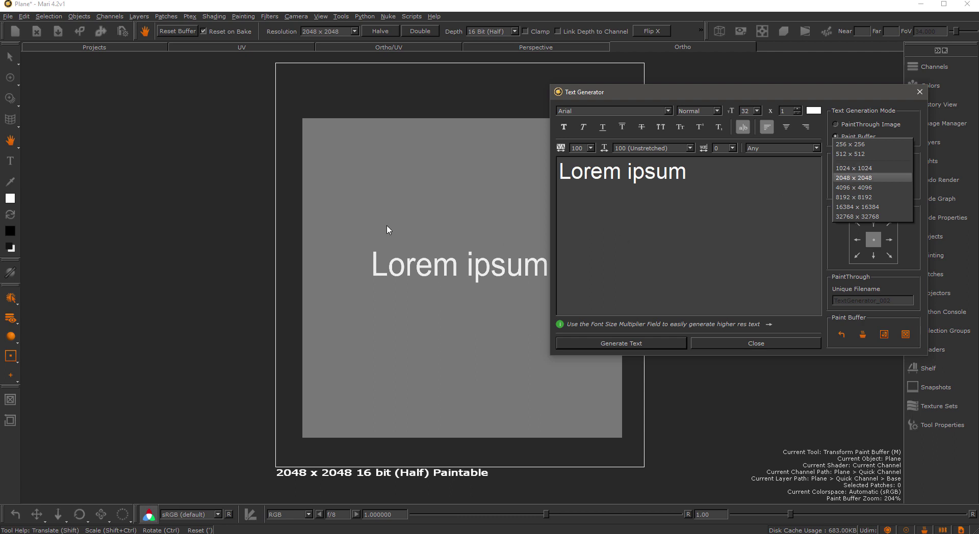
left_click(864, 168)
left_click(862, 178)
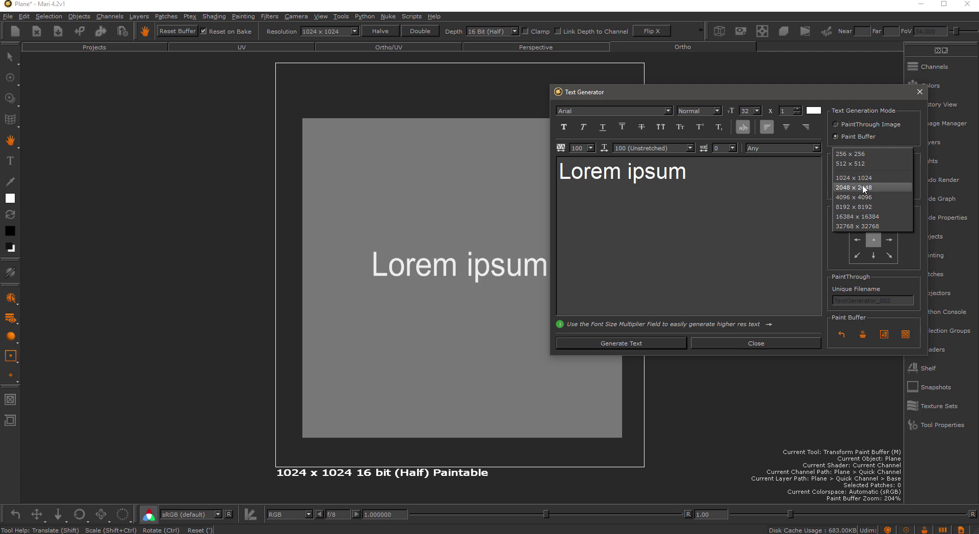
left_click(862, 199)
left_click(443, 277)
left_click_drag(443, 277, 444, 280, "ctrl+shift")
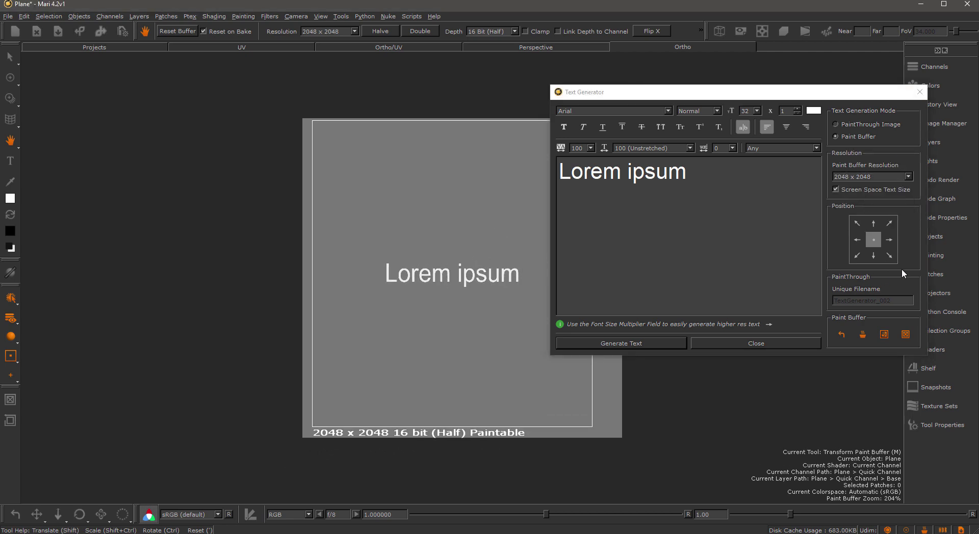
Position the text in the paint buffer's upper-left corner, and set the paint buffer resolution to 1024 x 1024
left_click(859, 223)
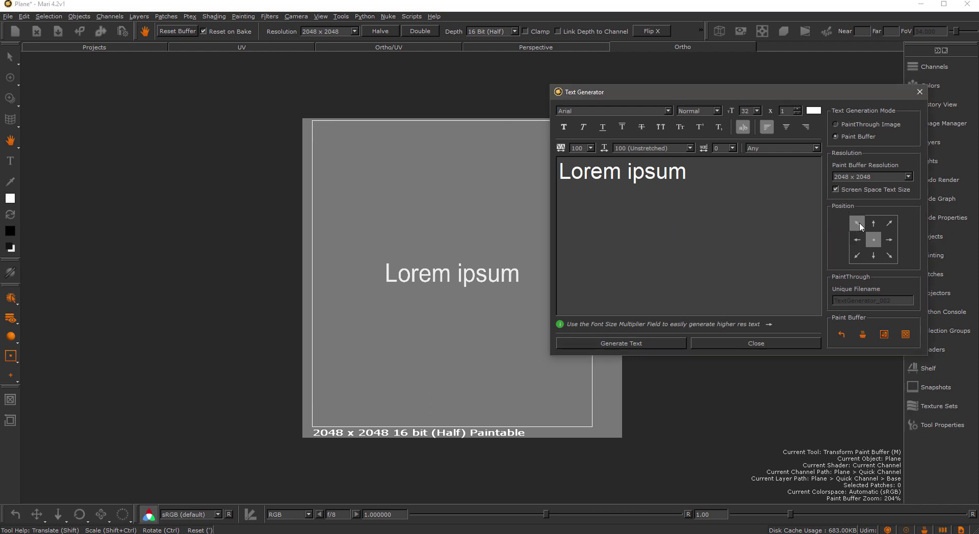
left_click(856, 227)
left_click(872, 176)
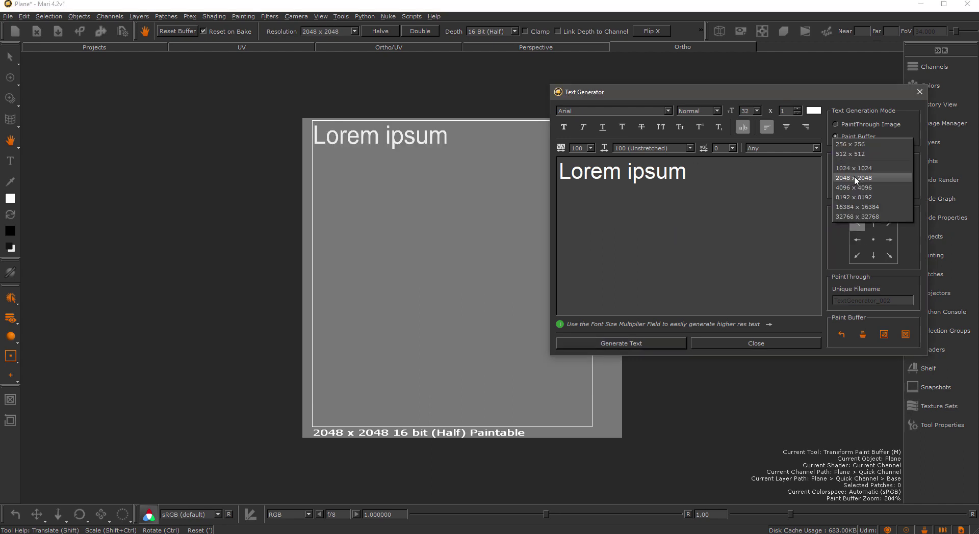
left_click(874, 169)
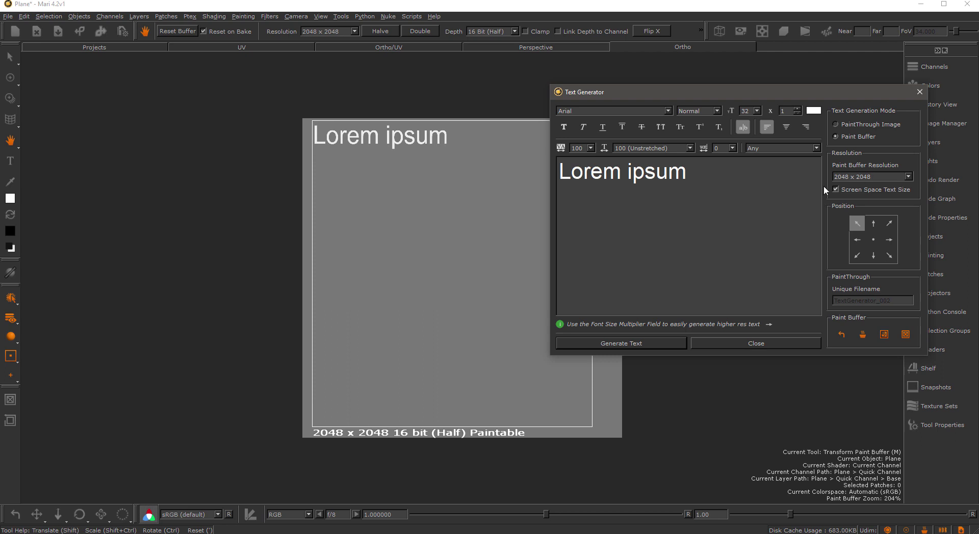
Cycle the text through the upper-middle, middle-right and middle-left position presets, and return it to the buffer's centre
left_click(873, 224)
left_click_drag(709, 91, 748, 84)
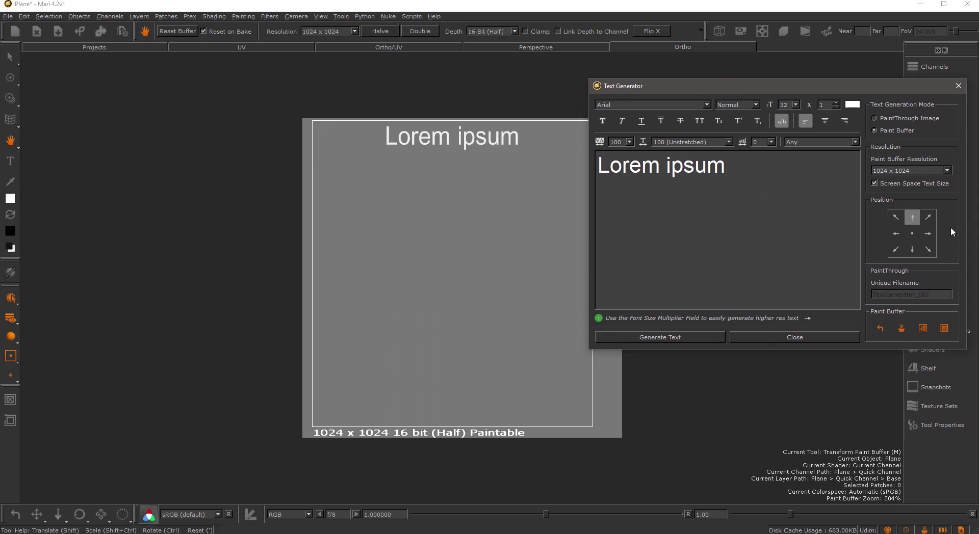
left_click(928, 236)
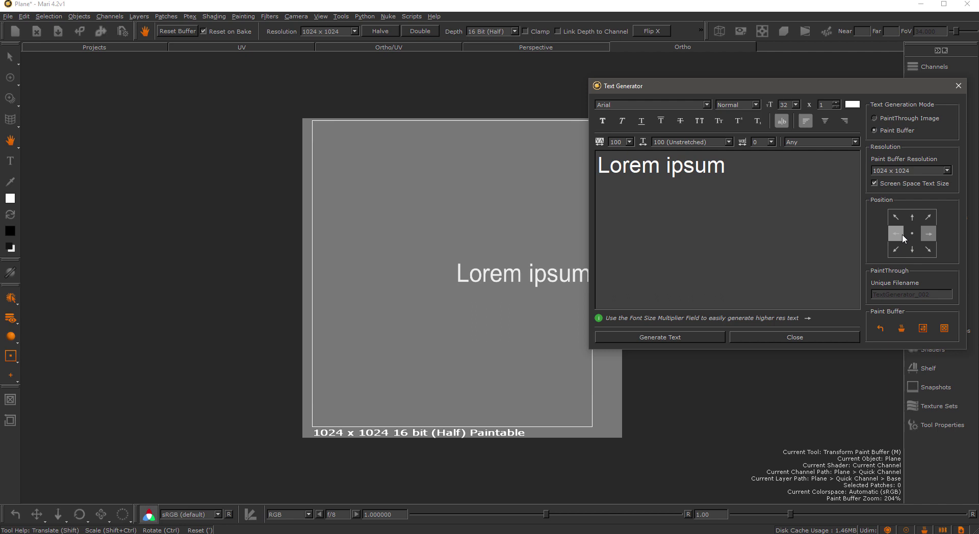
left_click(912, 234)
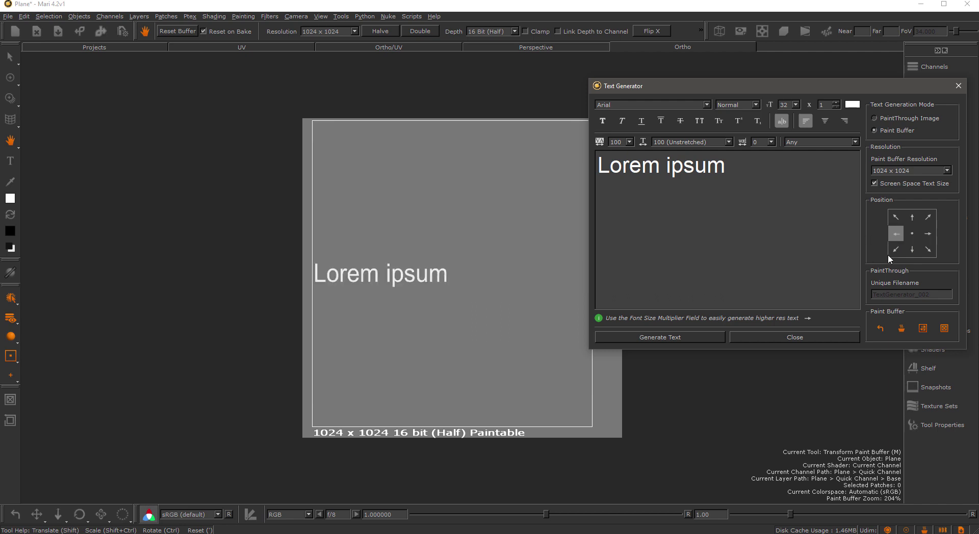
left_click(912, 234)
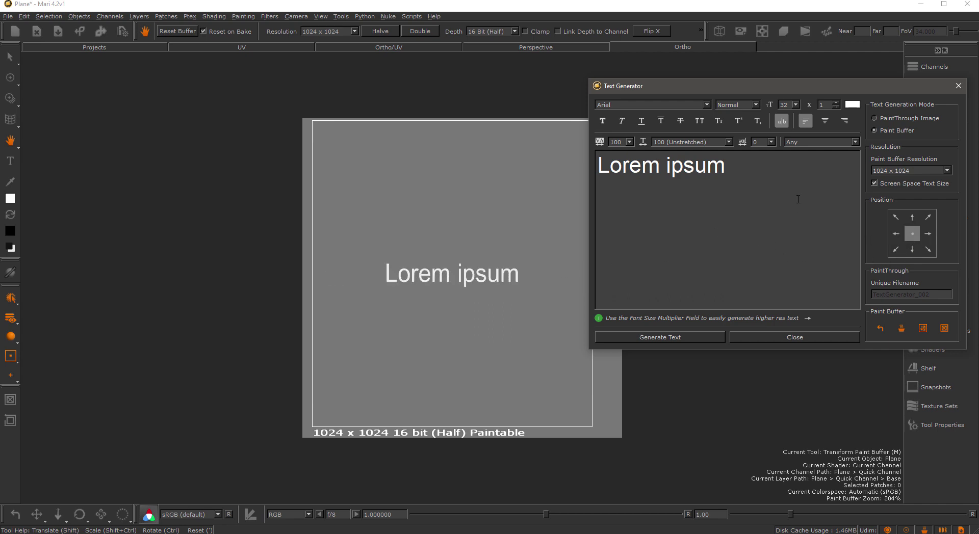
Add a second line reading "Test", and try the upper-left position preset before recentring the text in the buffer
left_click(734, 203)
key("Return")
type("Test")
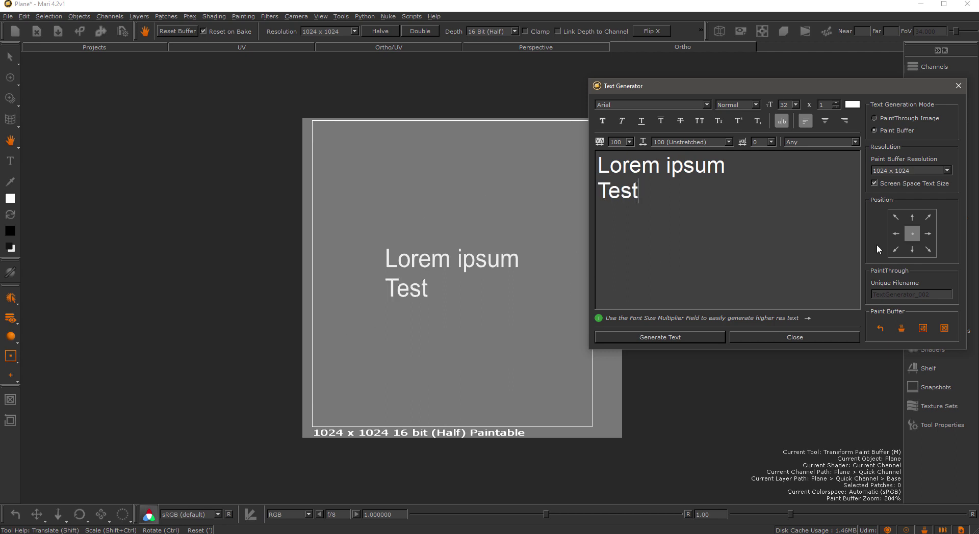
left_click(895, 218)
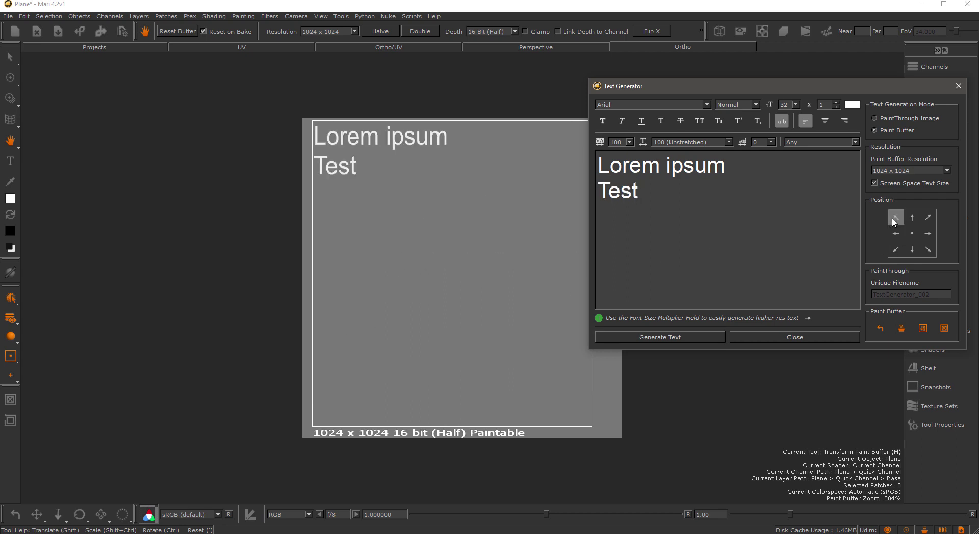
left_click(912, 234)
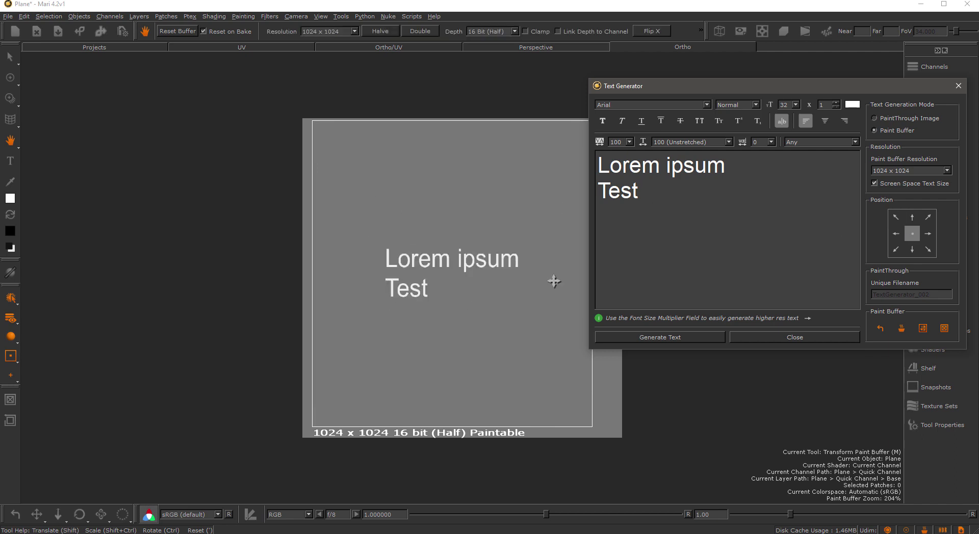
Centre-align the two lines of text, and adjust the paint buffer slightly on the plane
left_click(825, 122)
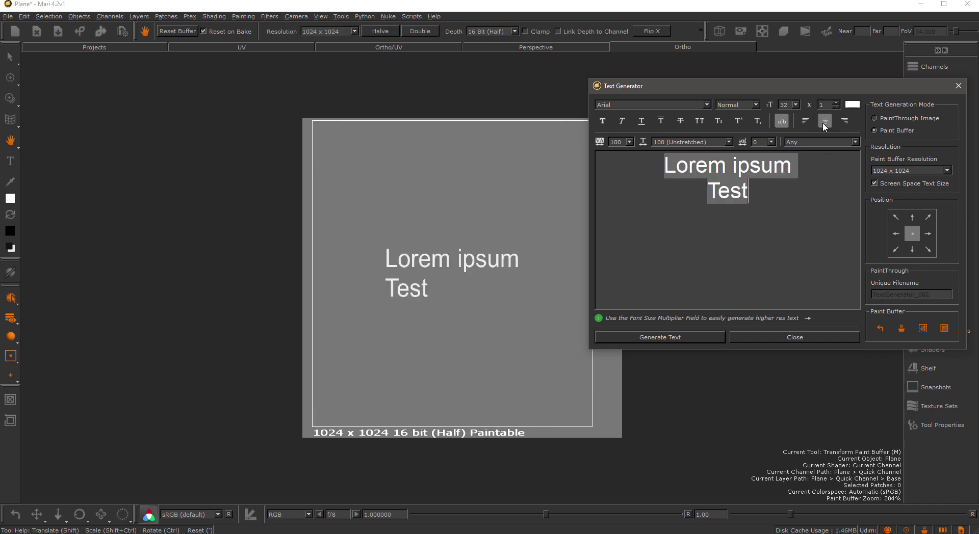
left_click(728, 265)
mouse_move(498, 279)
left_mouse_down("shift")
mouse_move(482, 284)
mouse_move(489, 276)
left_mouse_up("shift")
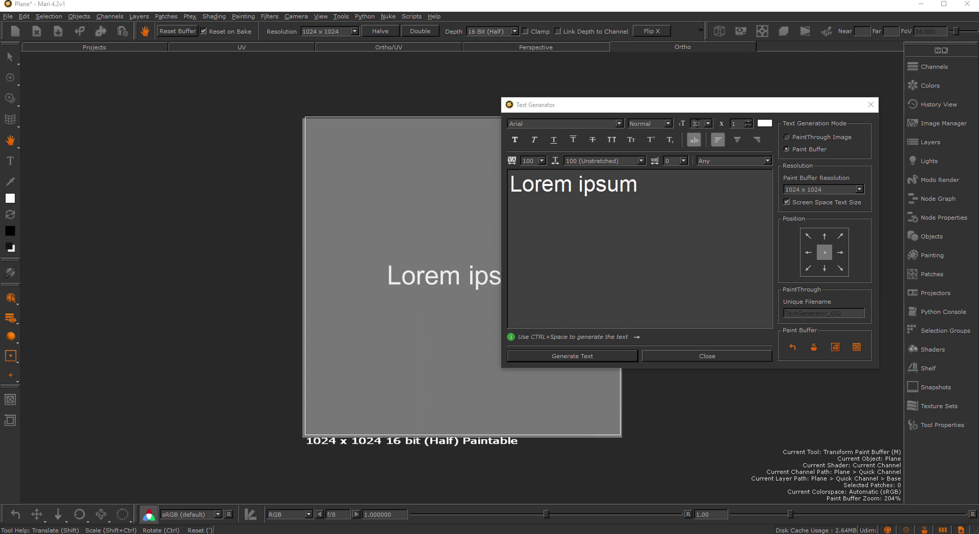
Set the word "ipsum" to font size 14, generate the text in the paint buffer, and uncover the result
left_click_drag(637, 186, 580, 190)
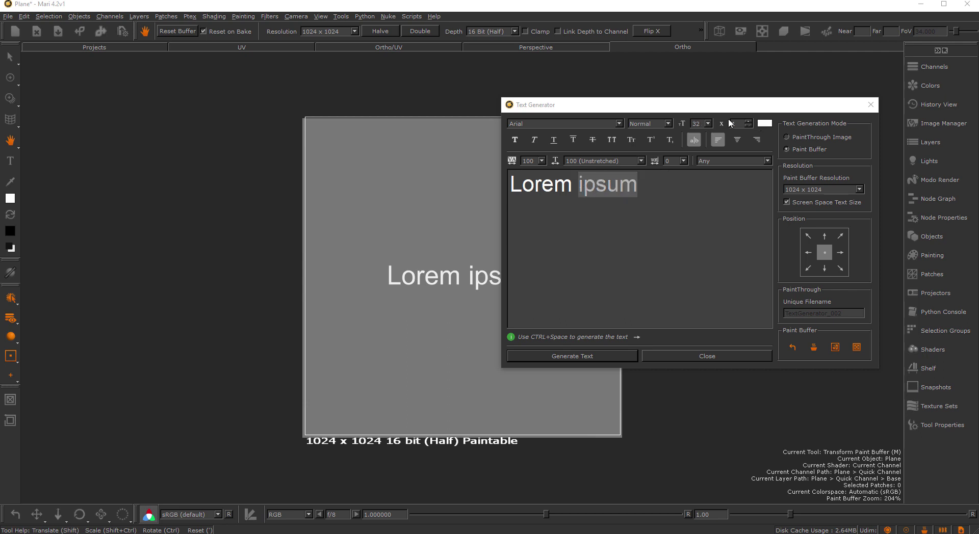
left_click(706, 124)
left_click(700, 188)
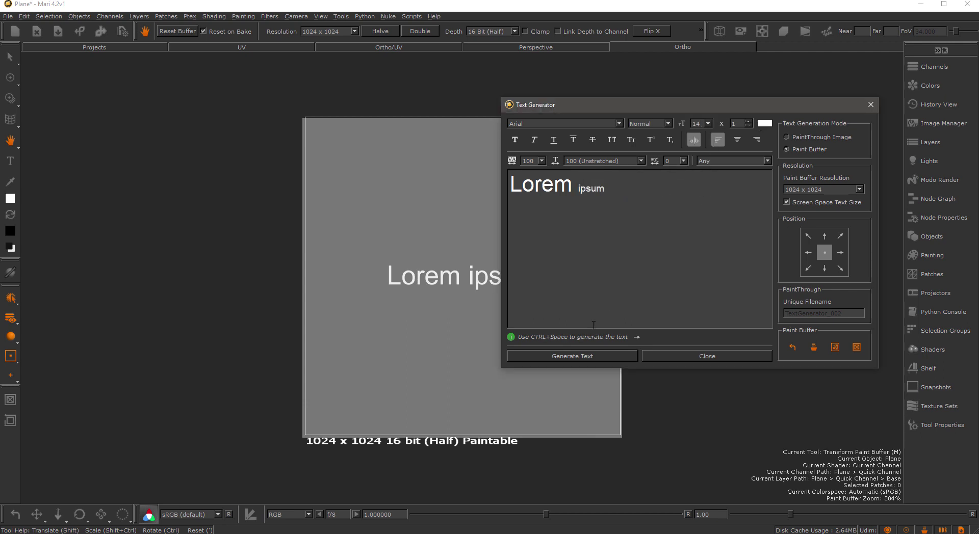
left_click(598, 355)
left_click_drag(618, 103, 638, 63)
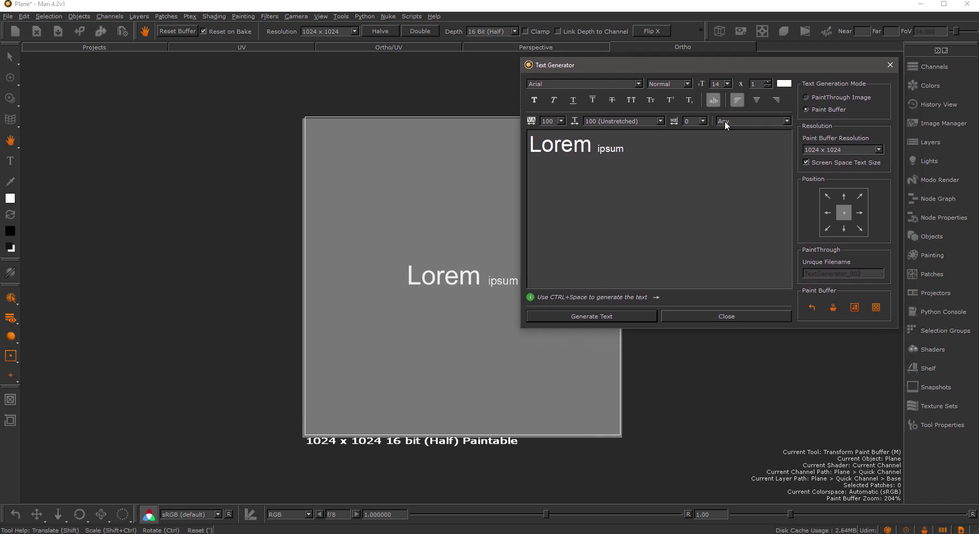
Try a font size multiplier of 2 on the generated text, return it to 1, and retry with "ipsum" selected
left_click(769, 82)
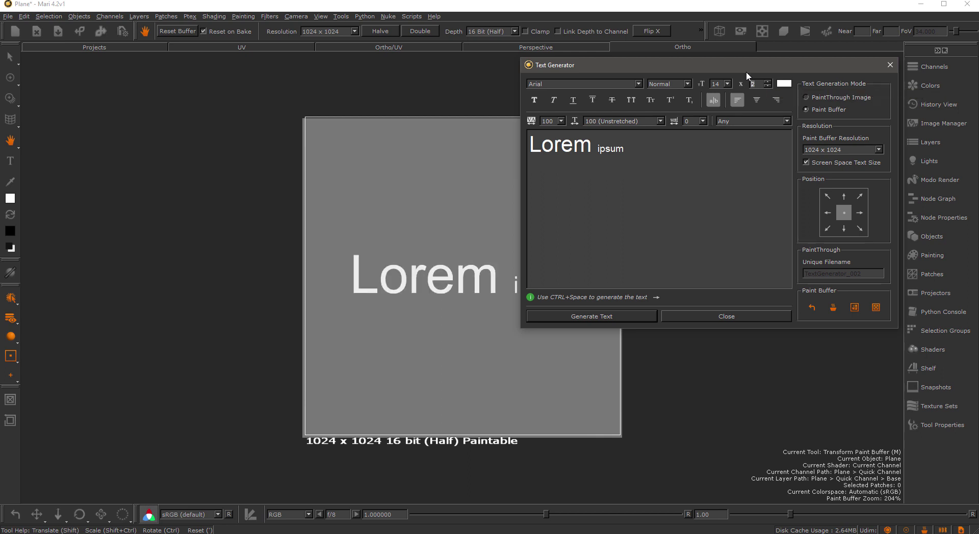
left_click_drag(689, 62, 778, 54)
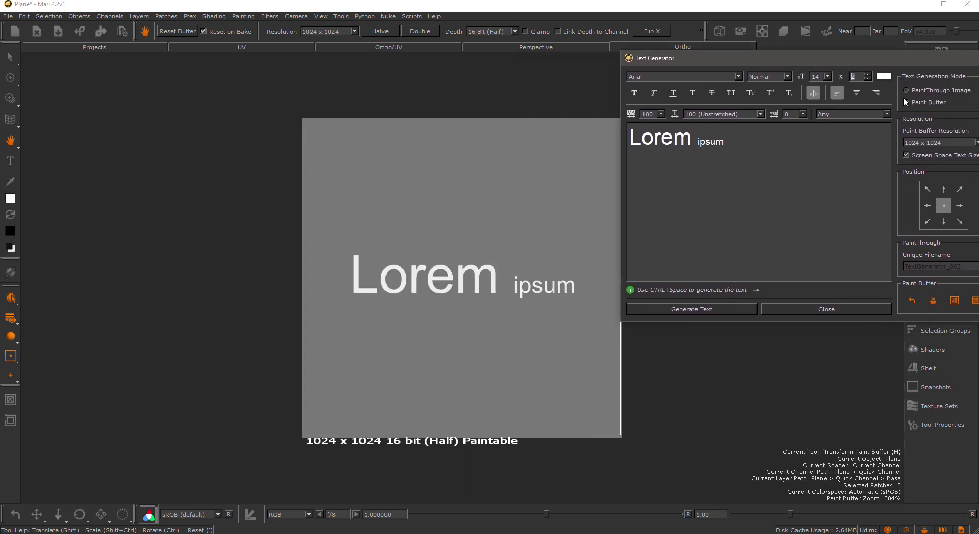
left_click(867, 79)
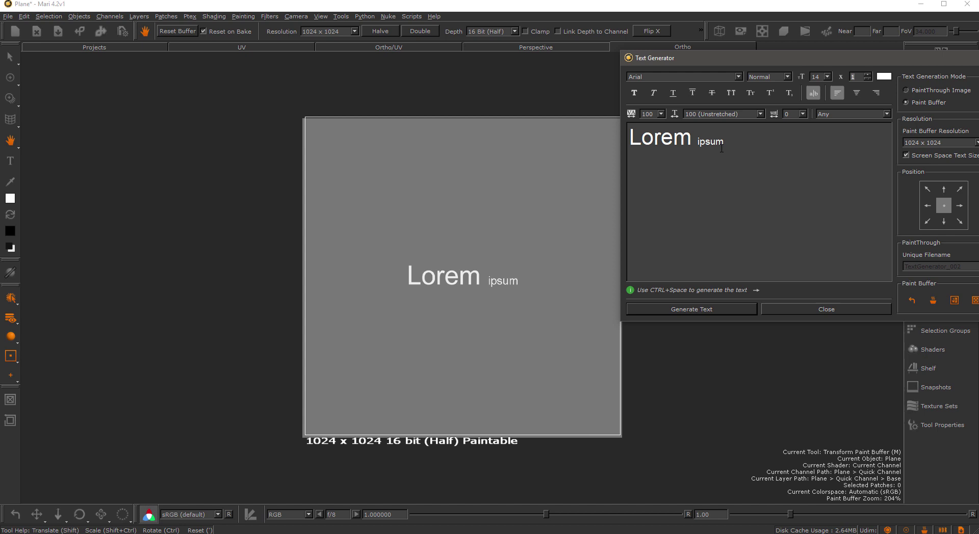
left_click_drag(721, 149, 697, 147)
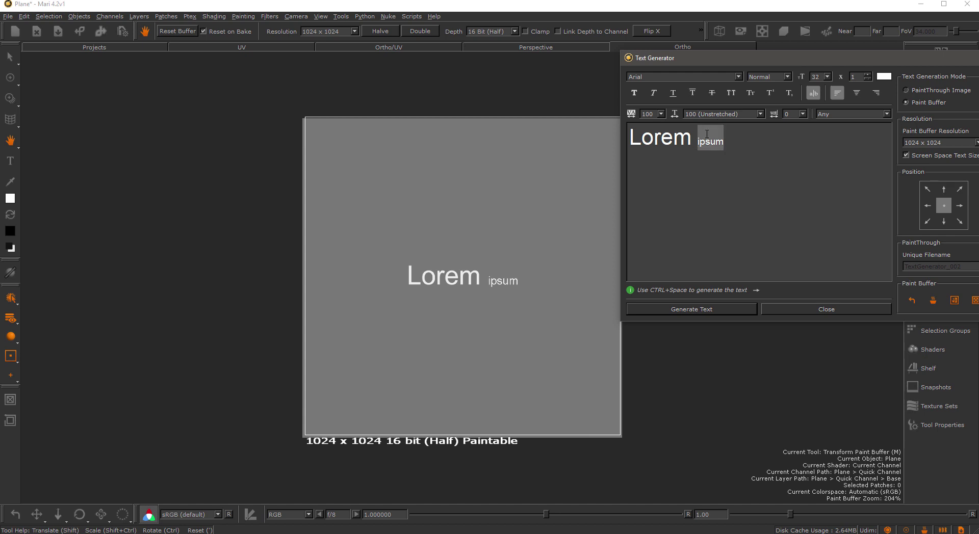
left_click(868, 75)
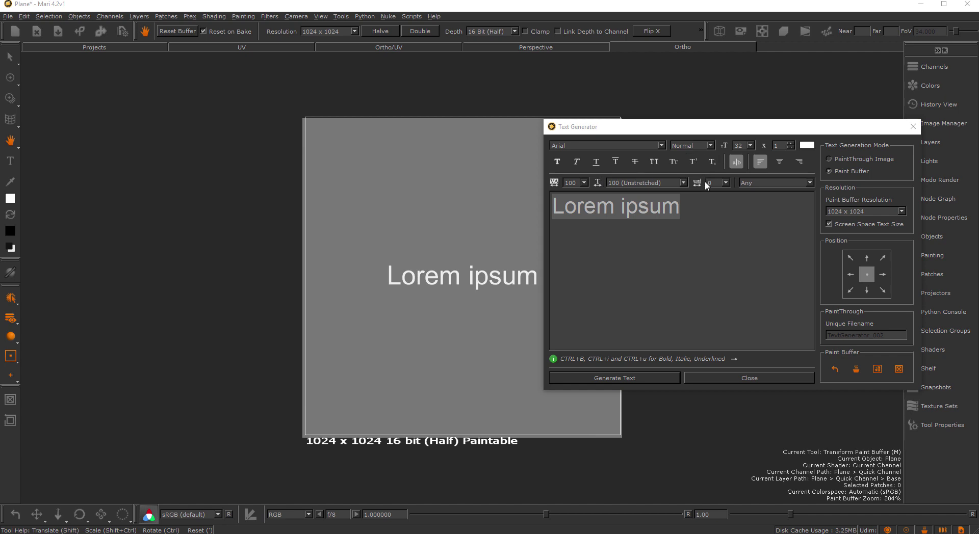
Step the font size of the selected "Lorem ipsum" up and down in ones and tens, ending at 33
left_click(745, 148)
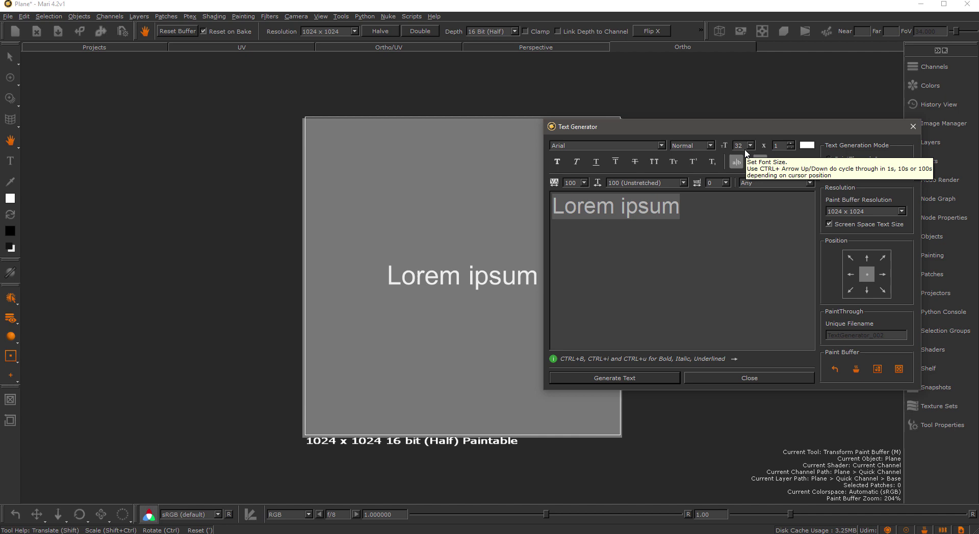
key("ctrl+Up")
key("ctrl+Up")
key("ctrl+Up")
key("ctrl+Up")
key("ctrl+Up")
key("ctrl+Up")
key("ctrl+Up")
key("ctrl+Up")
key("ctrl+Up")
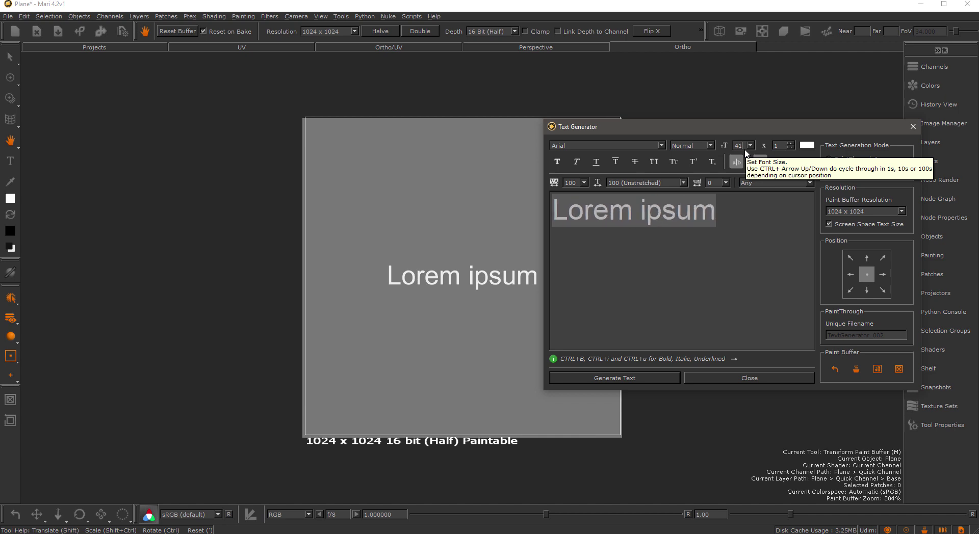
scroll(745, 153, "down", 8)
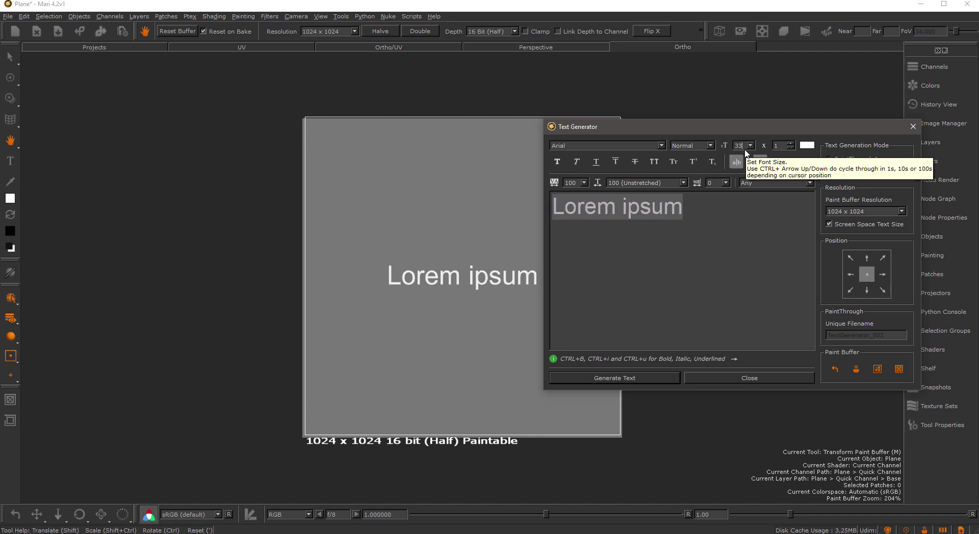
scroll(745, 152, "up", 20)
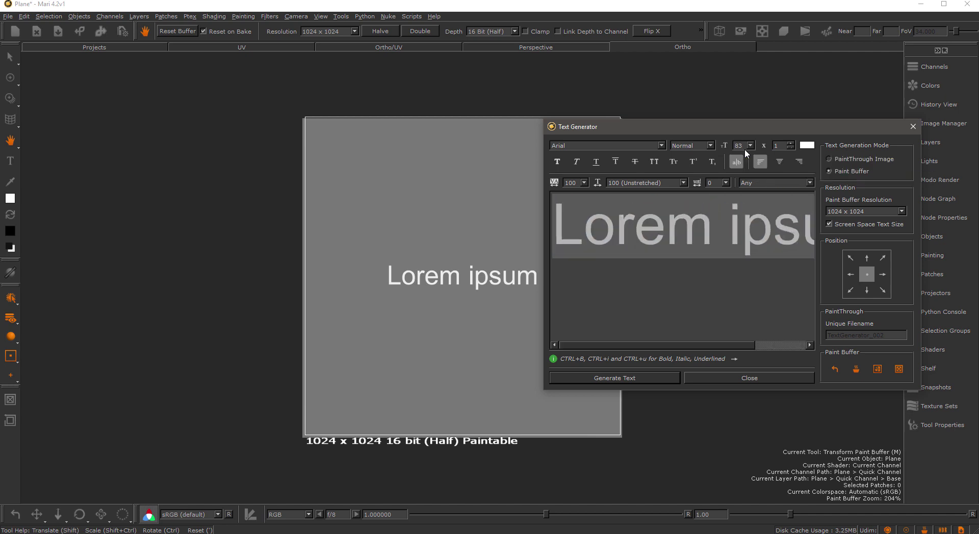
scroll(744, 149, "down", 20)
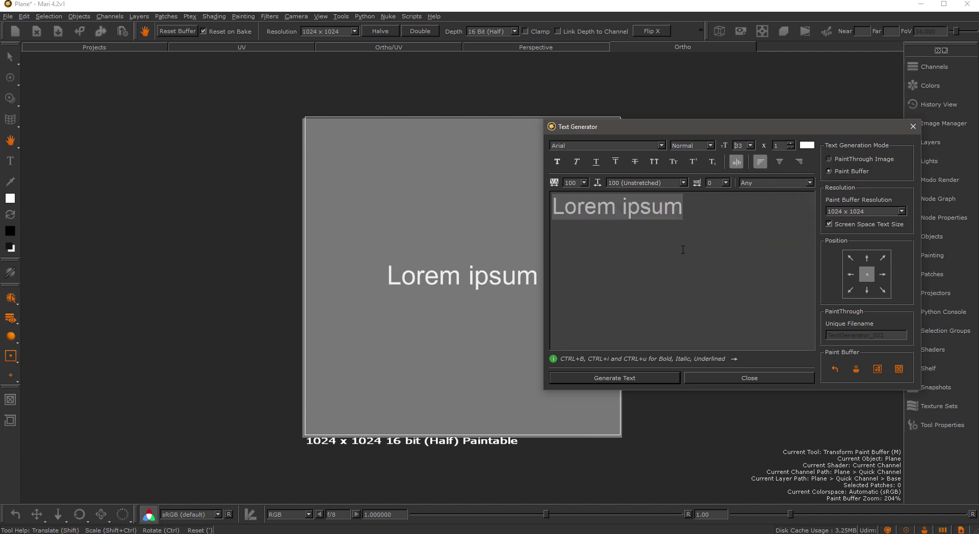
Enlarge only the word "ipsum" to font size 70
left_click(702, 216)
scroll(744, 153, "up", 20)
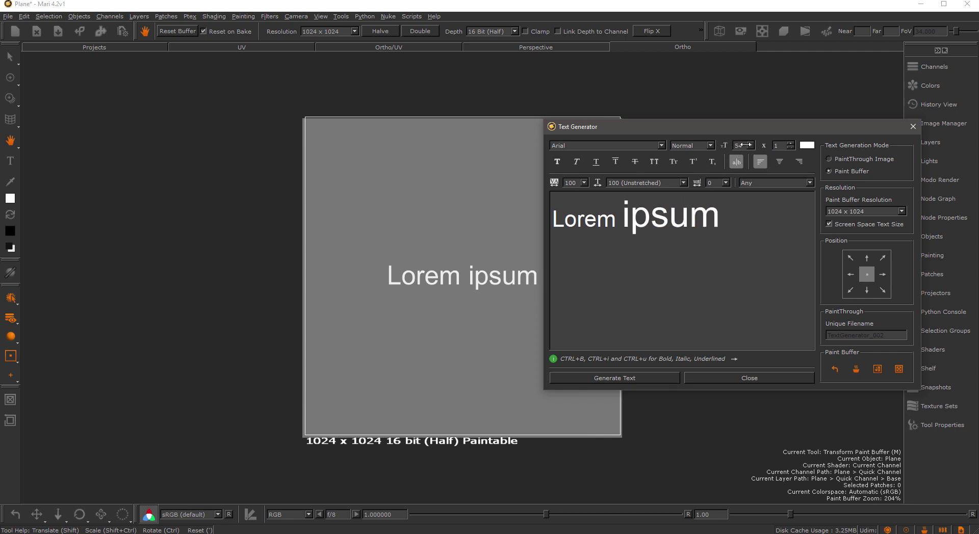
left_click_drag(744, 155, 707, 144)
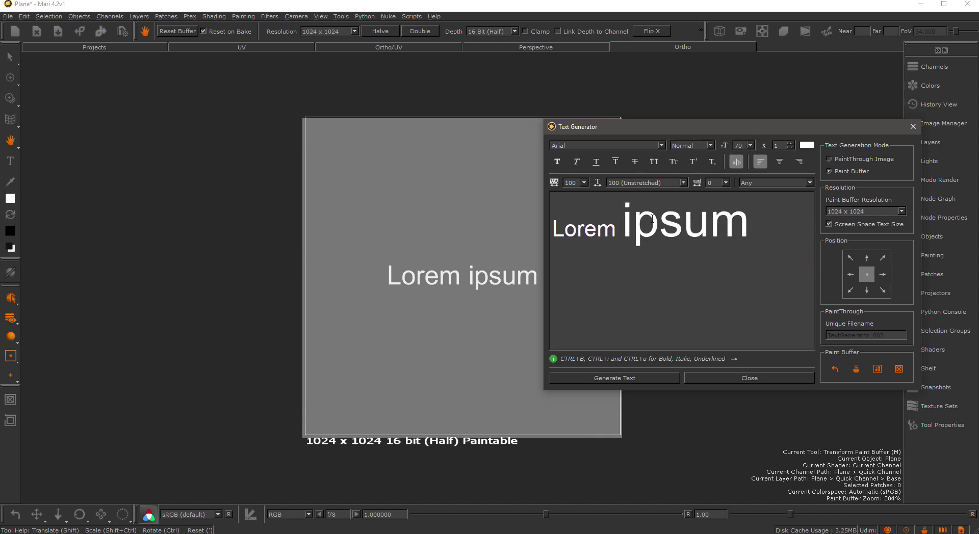
Make the word "Lorem" bold without selecting it, and remove the bold formatting again
left_click(689, 221)
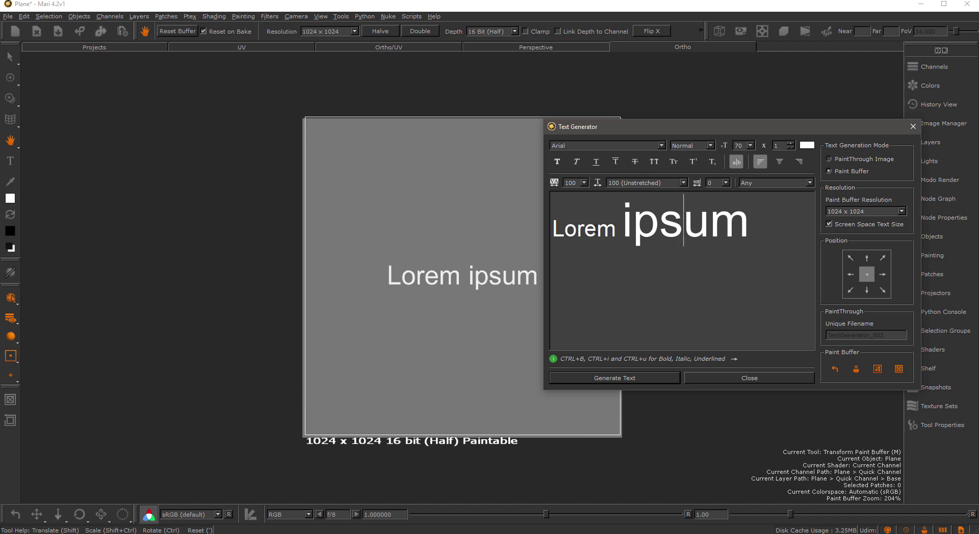
left_click(588, 229)
left_click(560, 161)
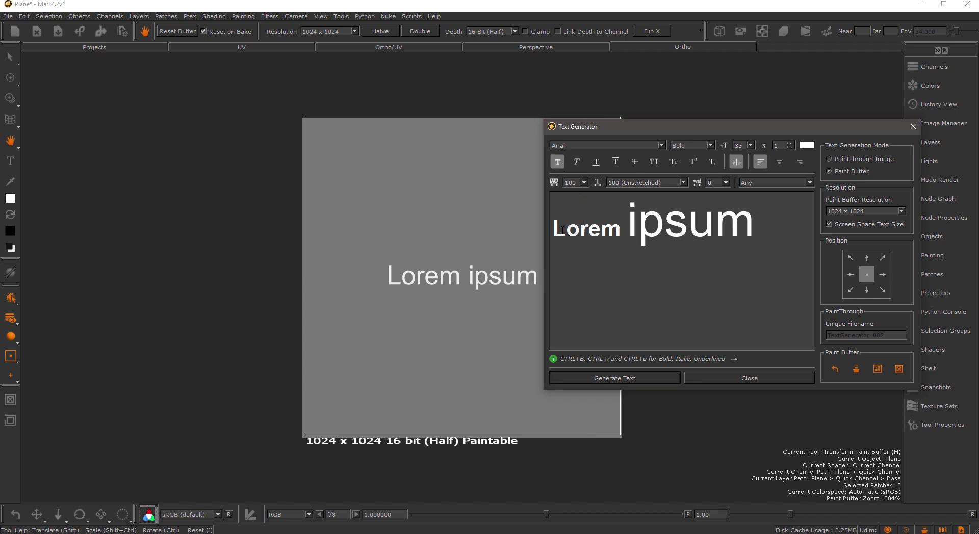
left_click(559, 162)
Try bold on only the final "m" of "ipsum", and select the whole word
left_click_drag(711, 219, 751, 220)
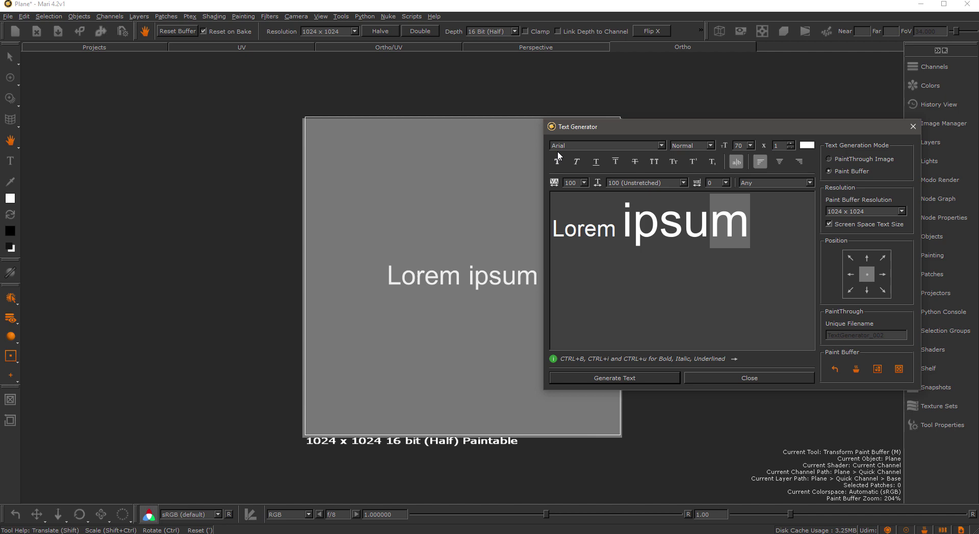
left_click(559, 158)
left_click(708, 286)
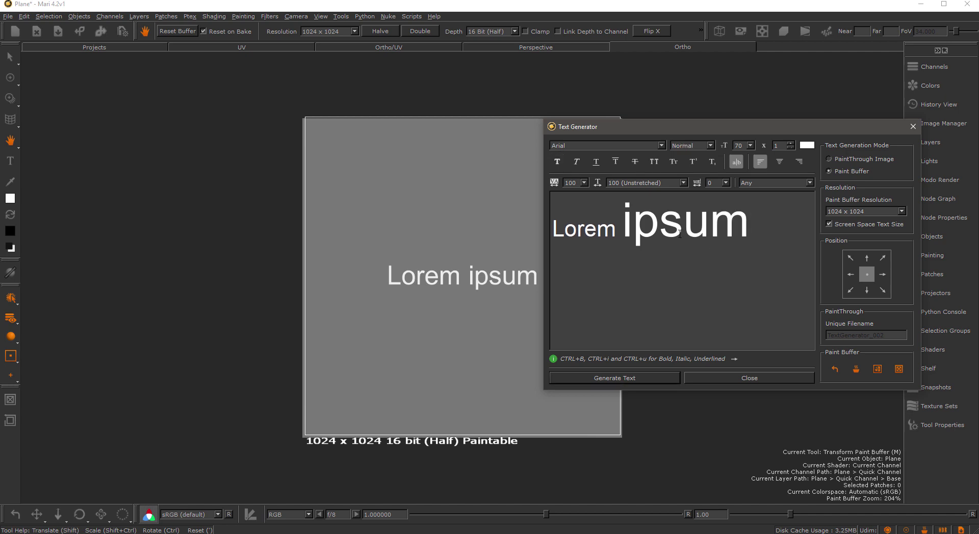
double_click(745, 218)
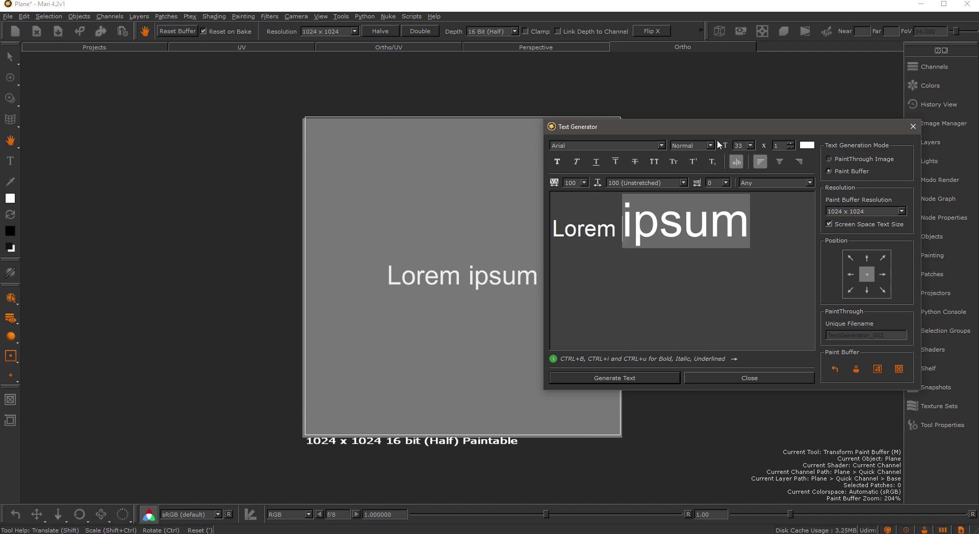
Set the word "ipsum" to font size 37, letter spacing 137 and word spacing 13, and view the available writing systems
mouse_move(723, 146)
left_mouse_down()
mouse_move(710, 146)
mouse_move(720, 147)
left_mouse_up()
left_click(685, 224)
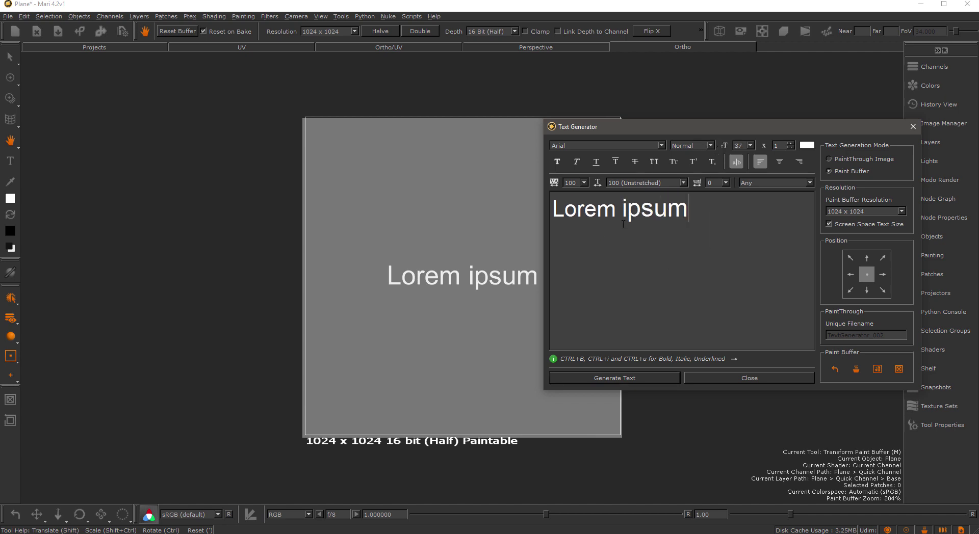
left_click_drag(554, 182, 586, 200)
mouse_move(697, 183)
left_mouse_down()
mouse_move(765, 189)
mouse_move(704, 193)
left_mouse_up()
left_click(777, 184)
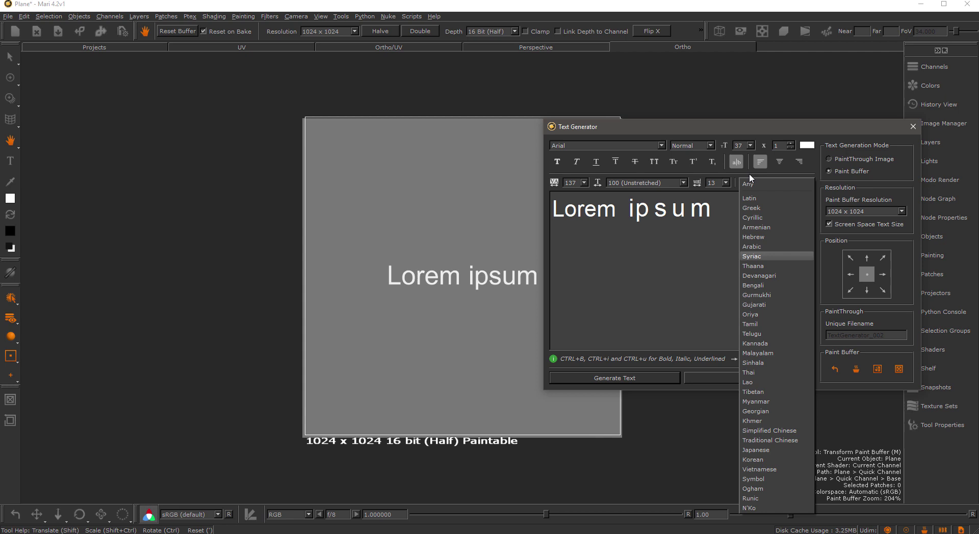
left_click(686, 272)
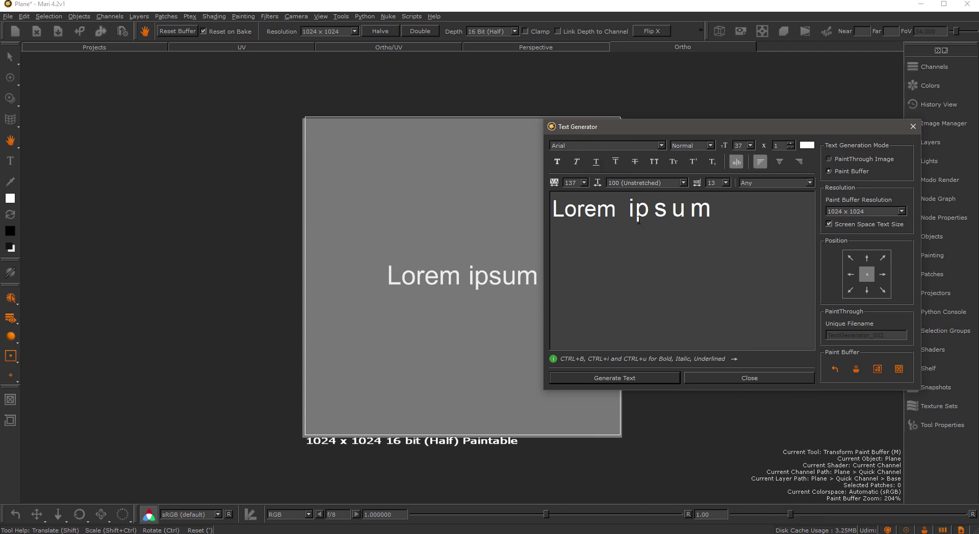
Try different font stretch values on the word "ipsum", including 105, ending at 96
left_click_drag(708, 206, 599, 209)
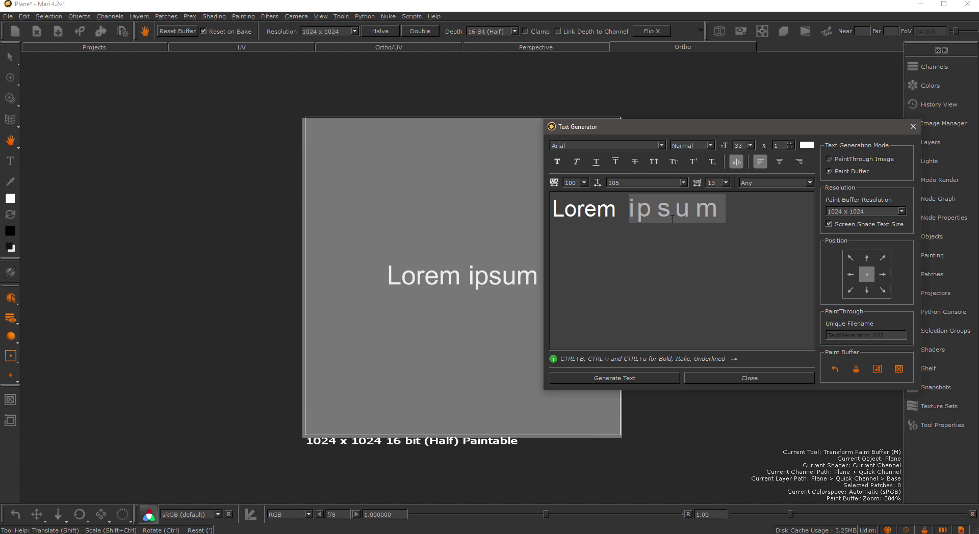
left_click(729, 260)
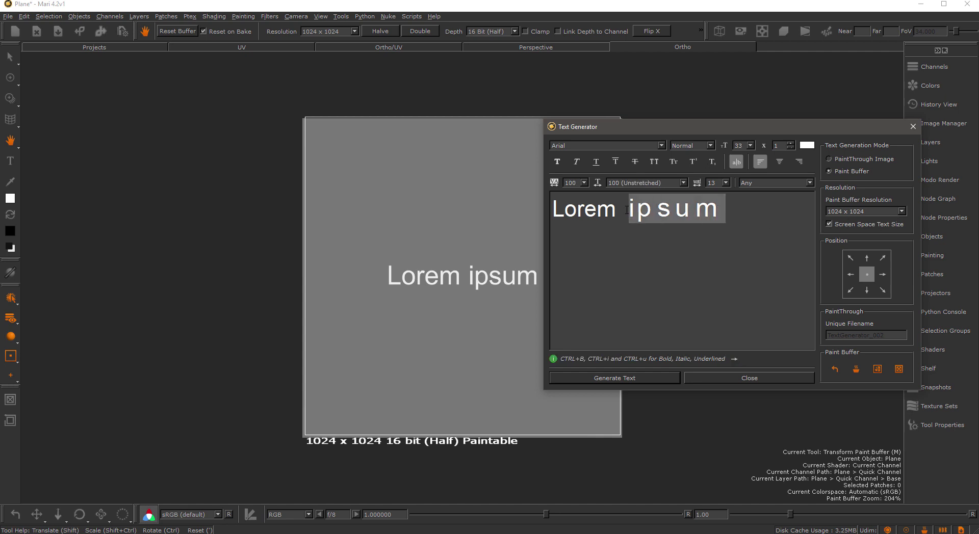
double_click(657, 214)
mouse_move(595, 186)
left_mouse_down()
mouse_move(627, 188)
mouse_move(564, 189)
mouse_move(588, 188)
left_mouse_up()
left_click(656, 227)
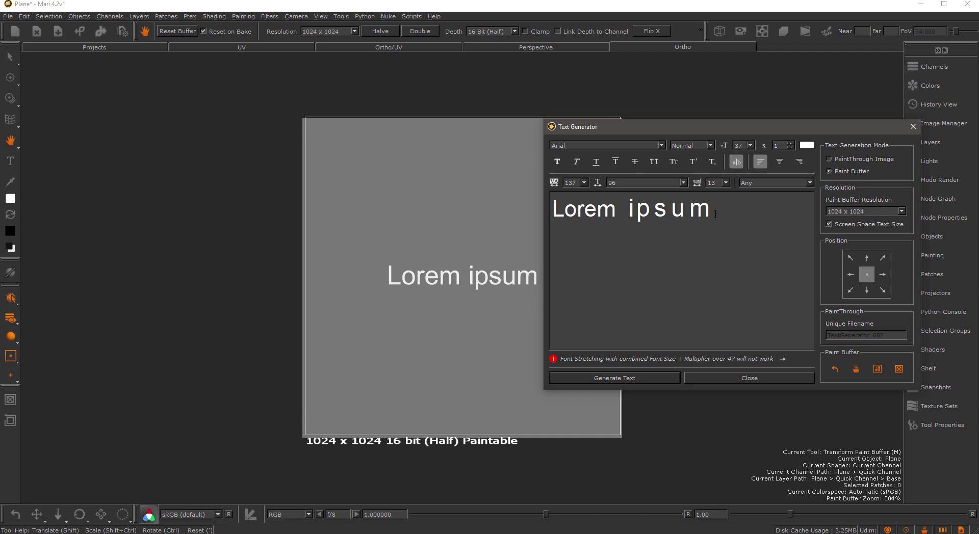
Generate the reformatted "Lorem ipsum" into the paint buffer and move the Text Generator dialog aside to uncover the result
left_click(616, 380)
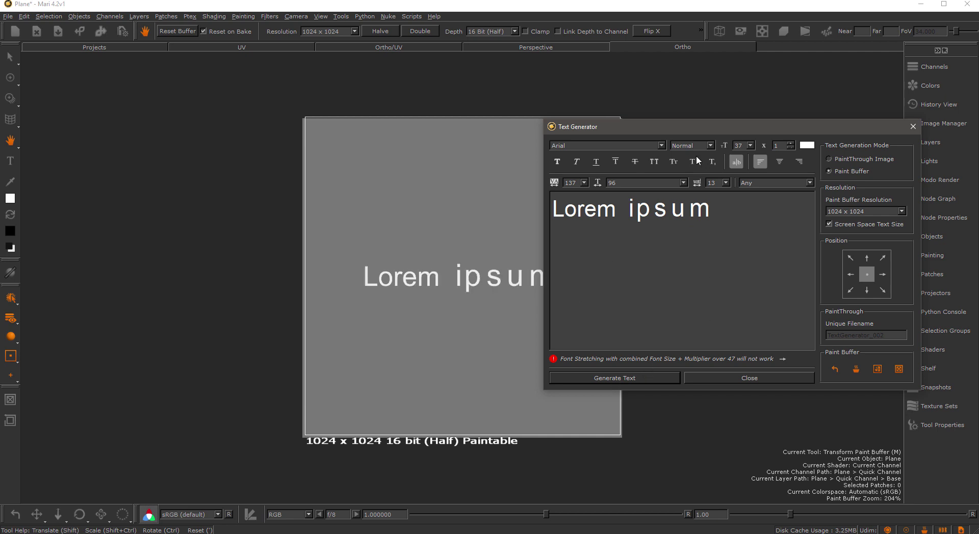
left_click_drag(689, 128, 714, 113)
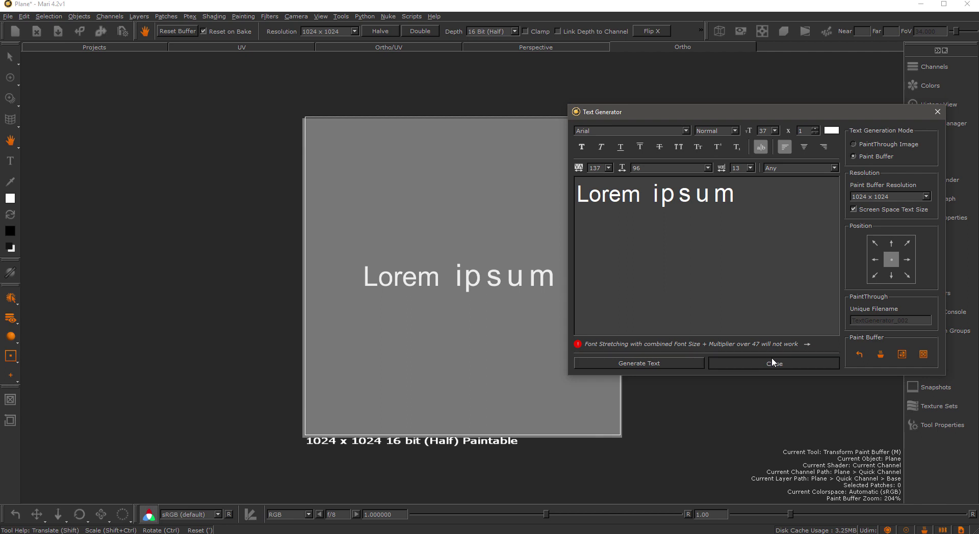